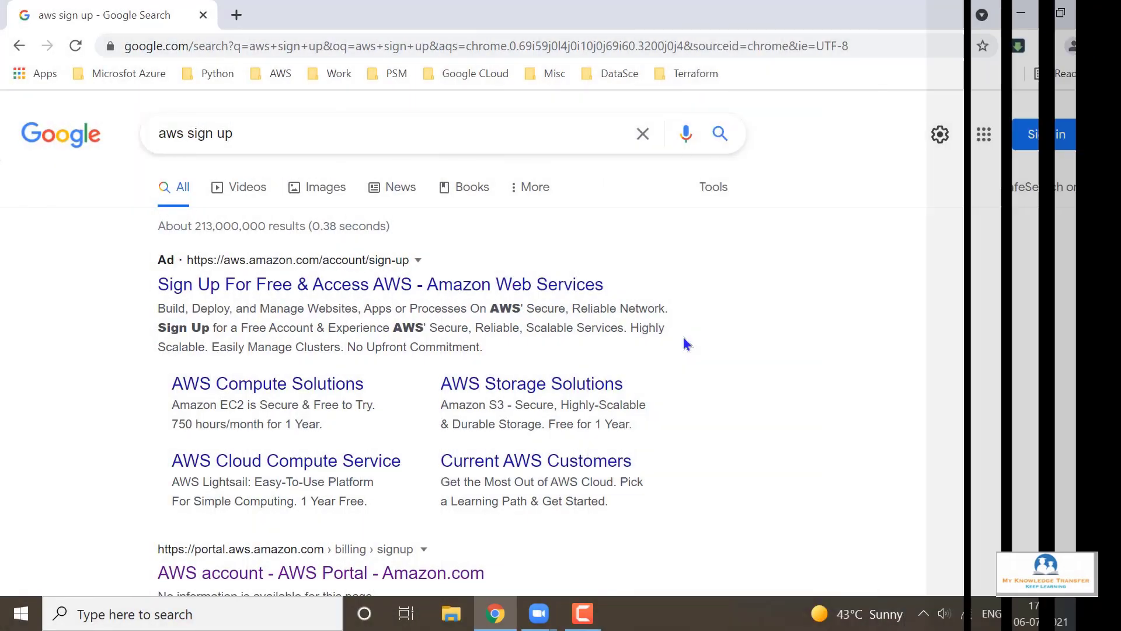
Step: Open the AWS account sign-up portal from the Google search results for aws sign up
scroll(830, 377, down, 2)
scroll(835, 380, down, 3)
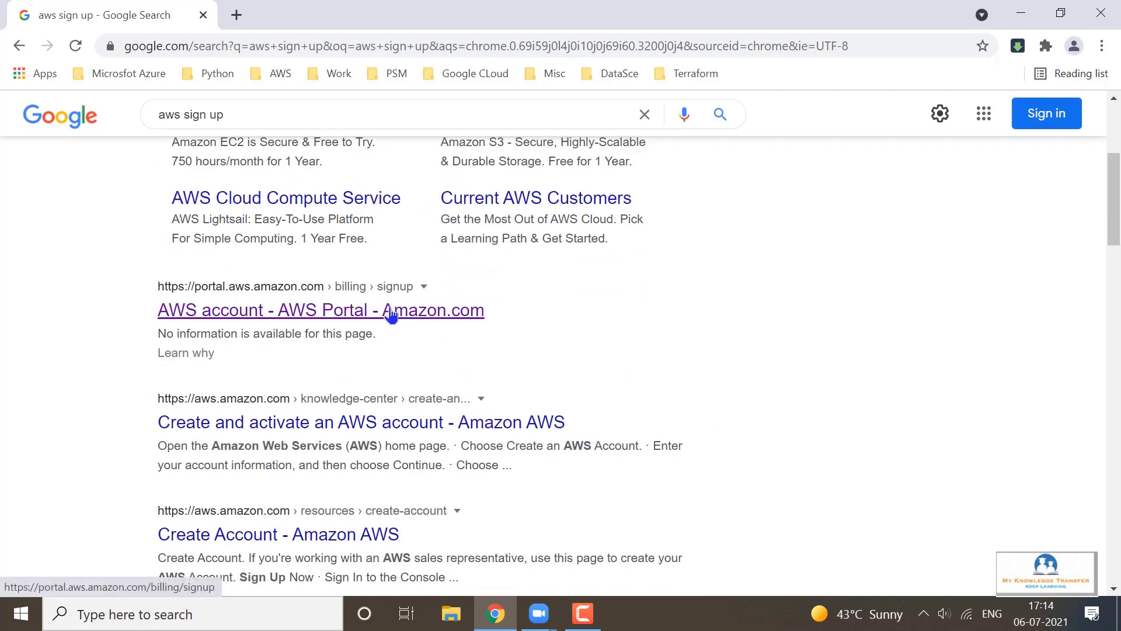
scroll(535, 366, up, 5)
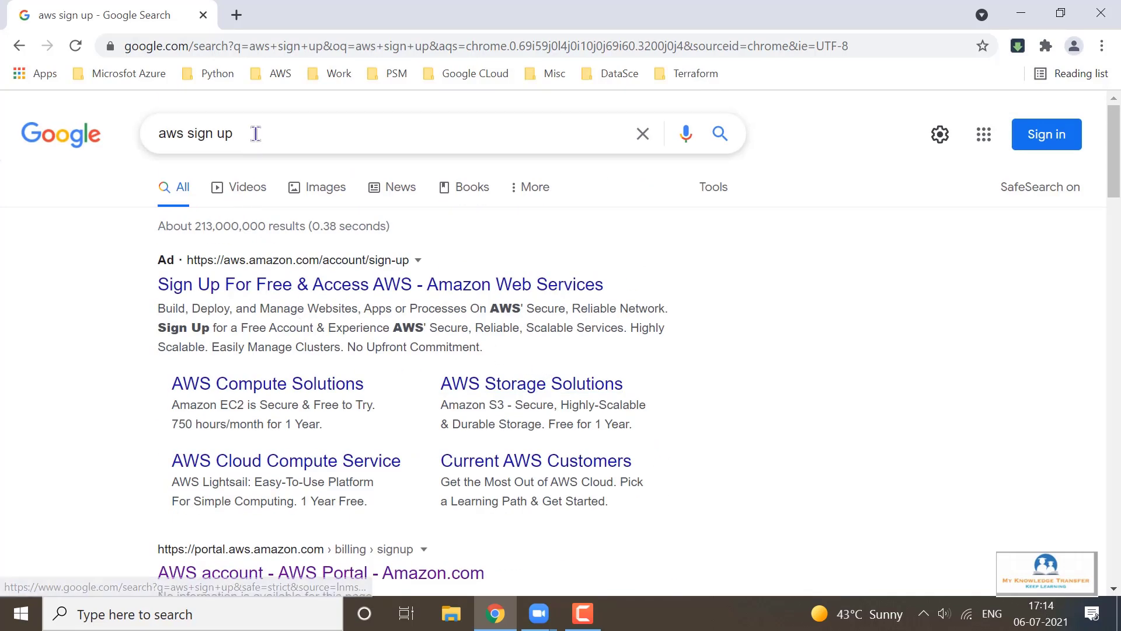
drag(256, 134, 138, 143)
scroll(677, 436, down, 3)
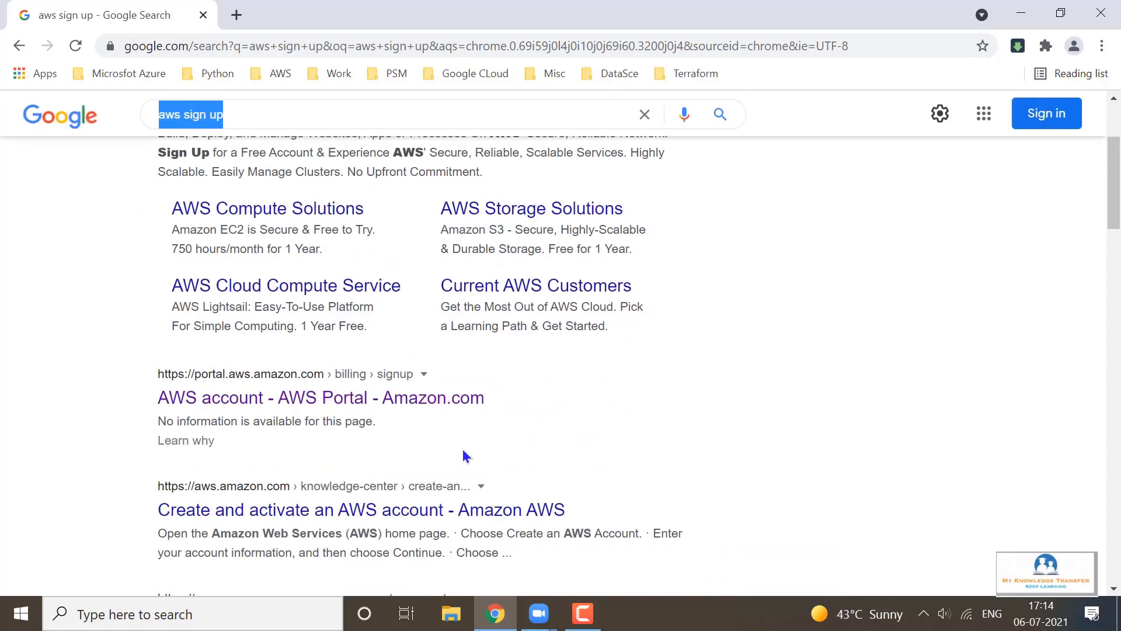
click(431, 401)
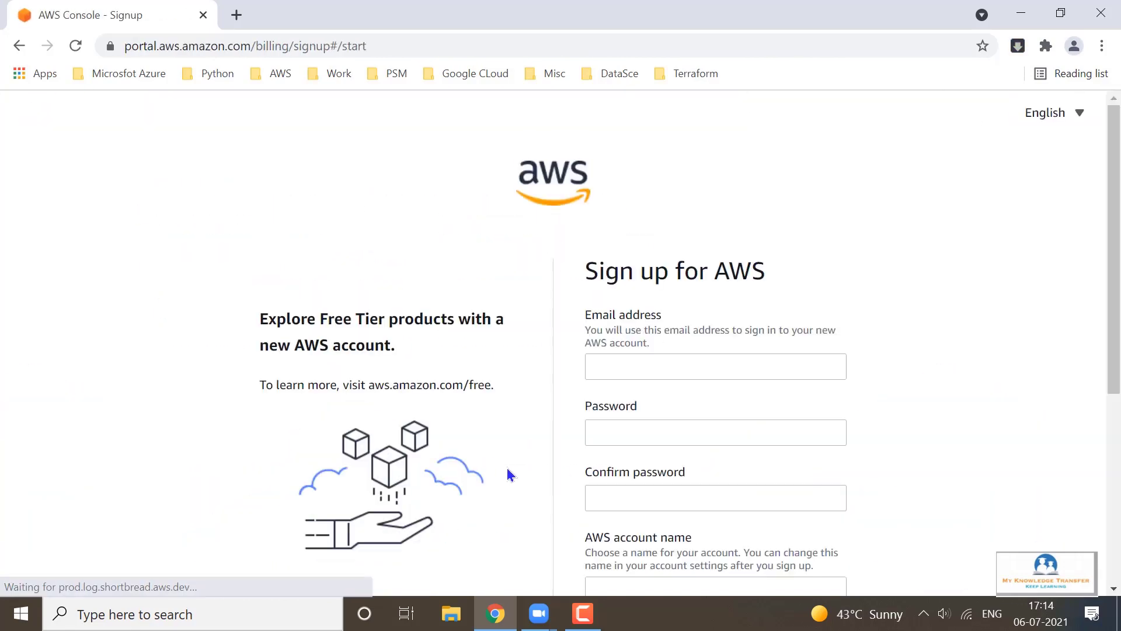
Step: Fill in the email address, password and confirmation, and account name awesome-cloud, then continue to step 2
scroll(1050, 468, down, 3)
scroll(1050, 468, up, 3)
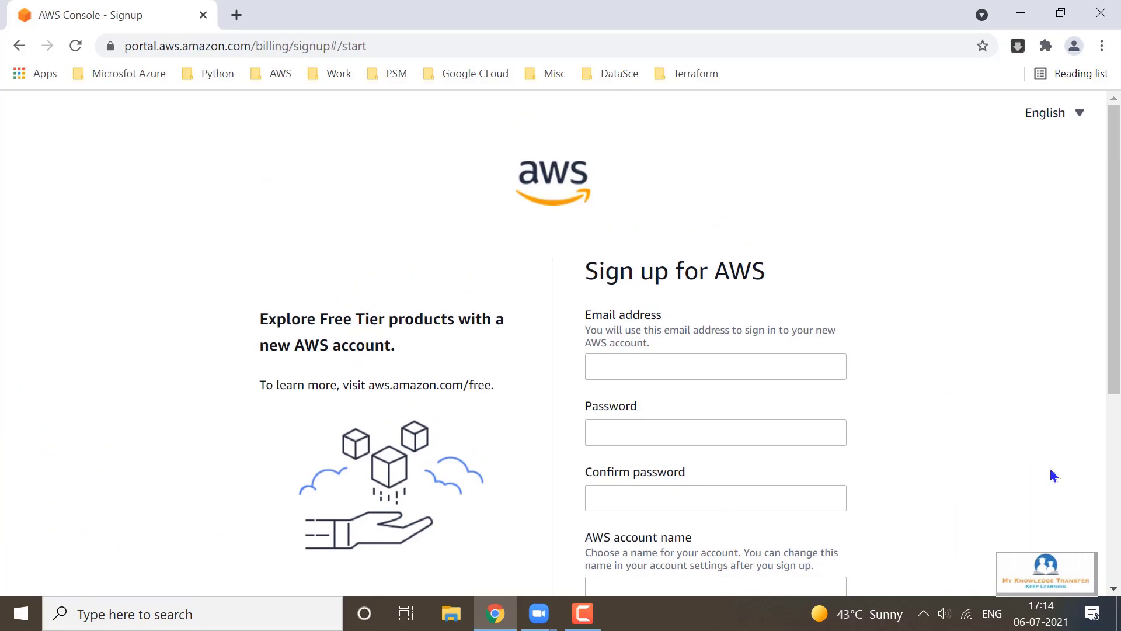
scroll(1050, 474, down, 1)
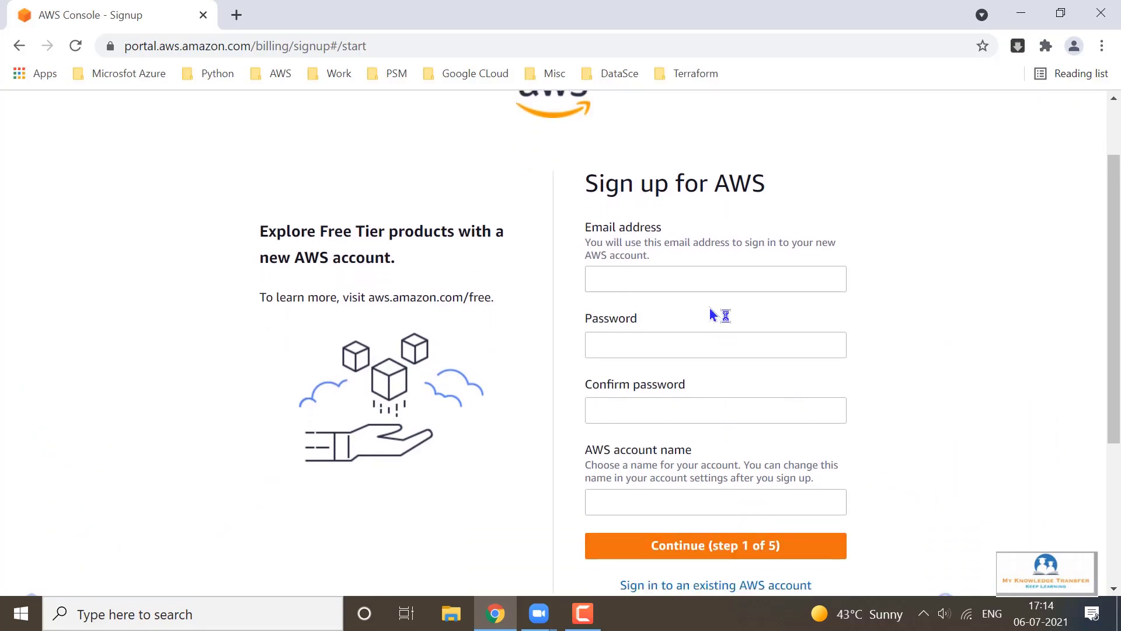
click(713, 280)
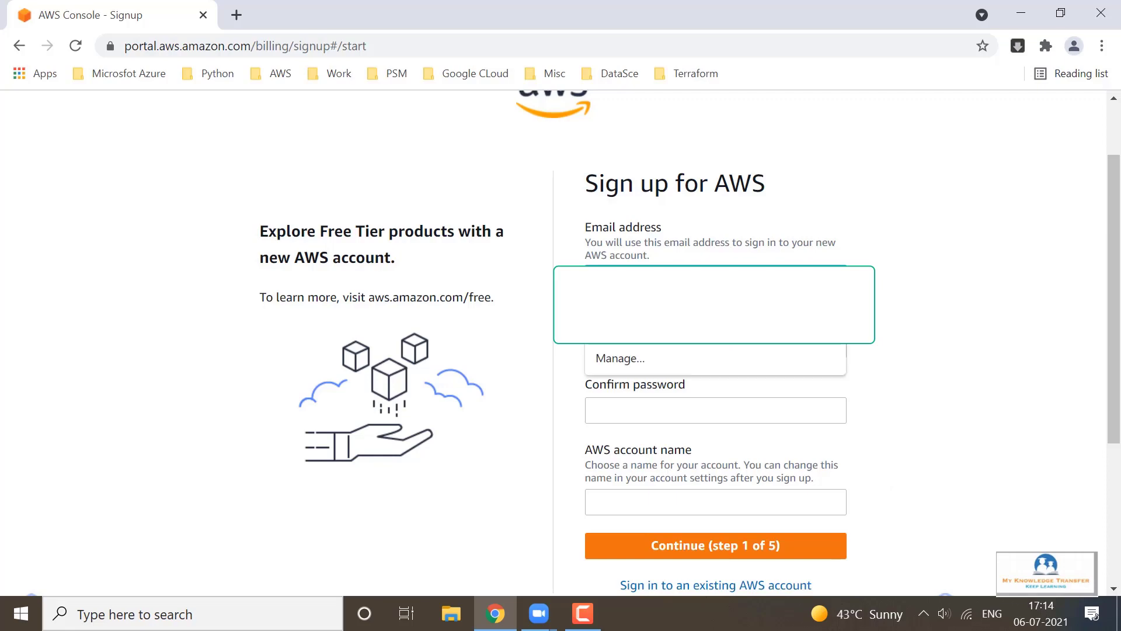
click(712, 315)
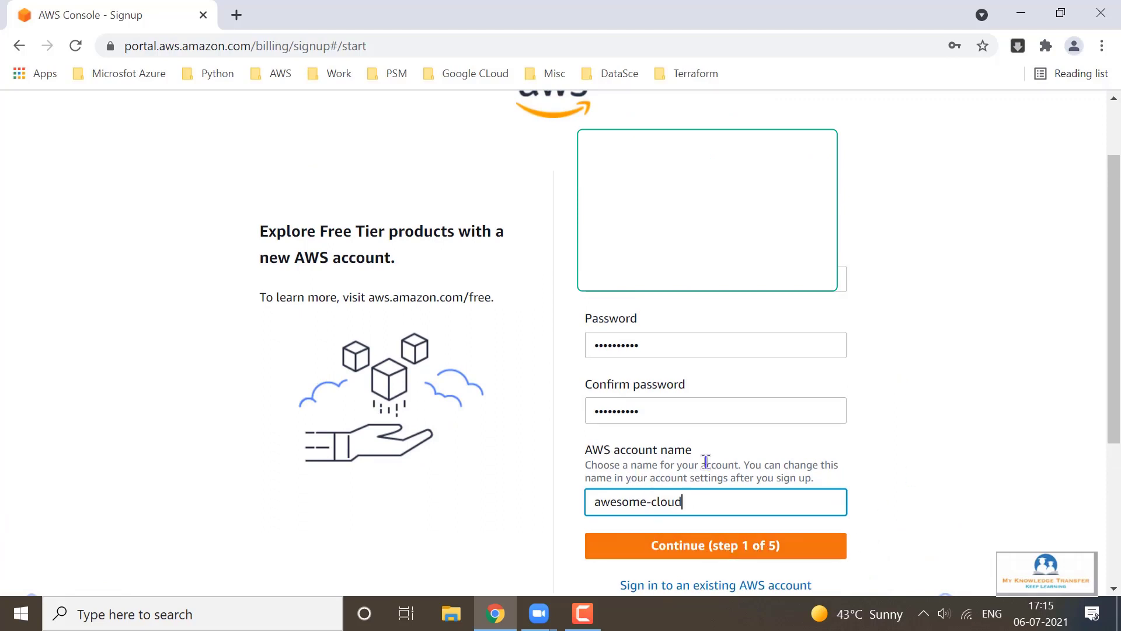
click(725, 552)
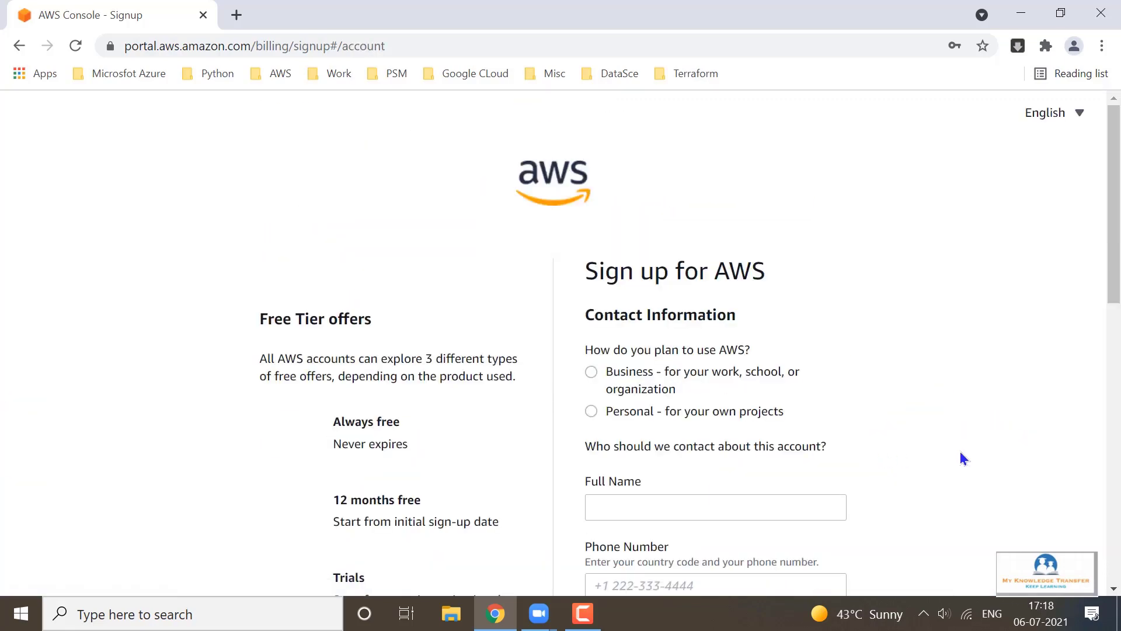
Step: Choose personal use, enter the contact's full name with autofilled address details, and continue to step 3
scroll(963, 458, down, 2)
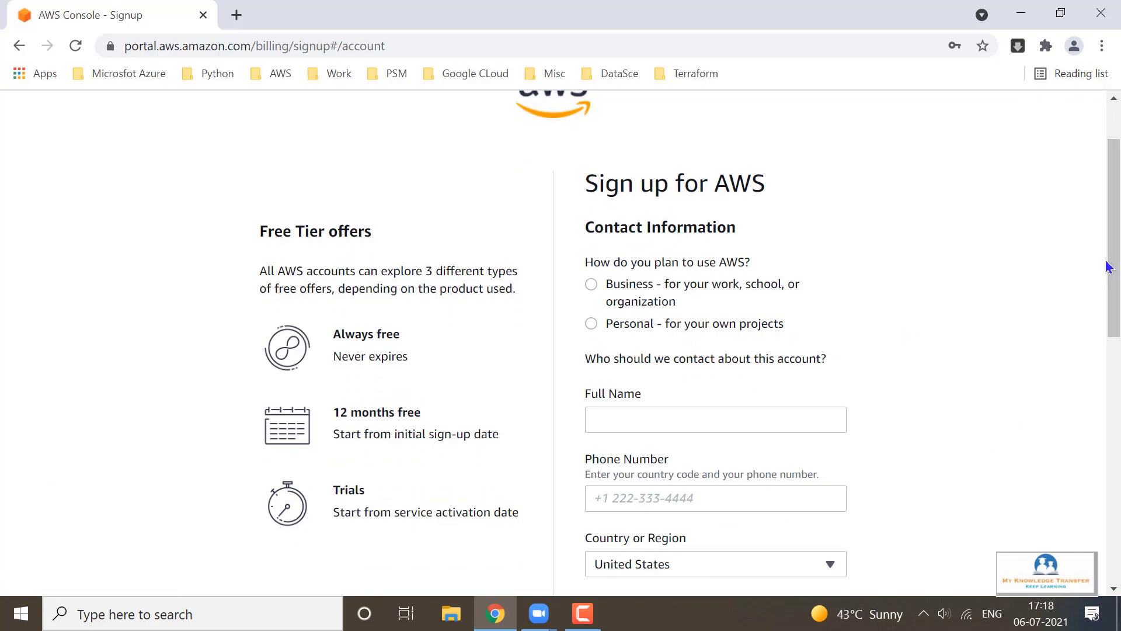
drag(1109, 263, 1110, 295)
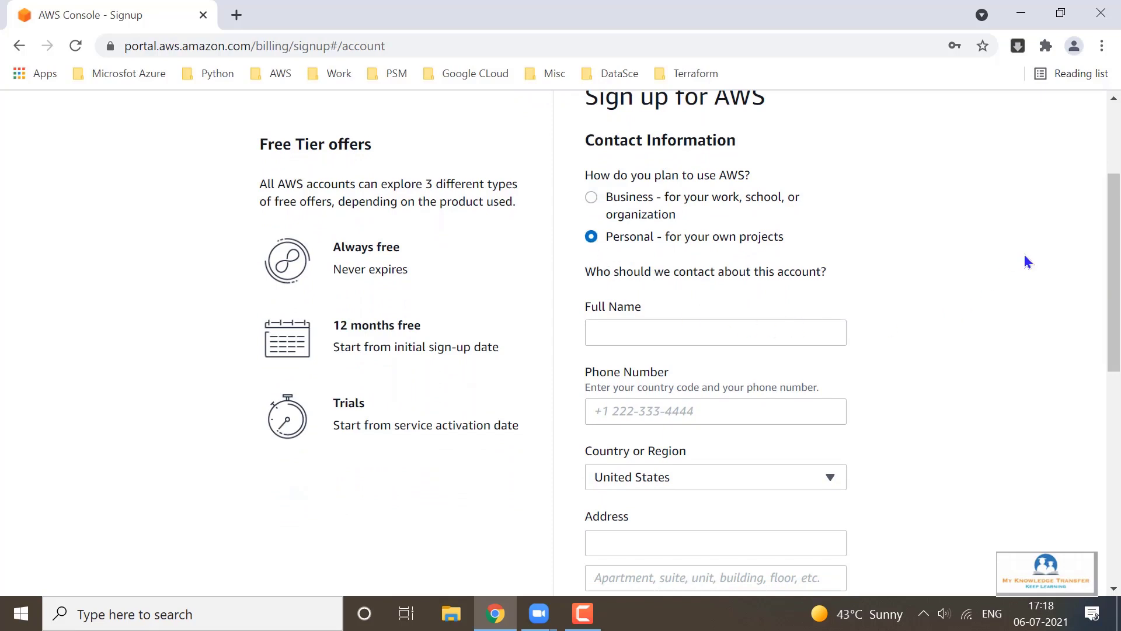
drag(1109, 245, 1110, 288)
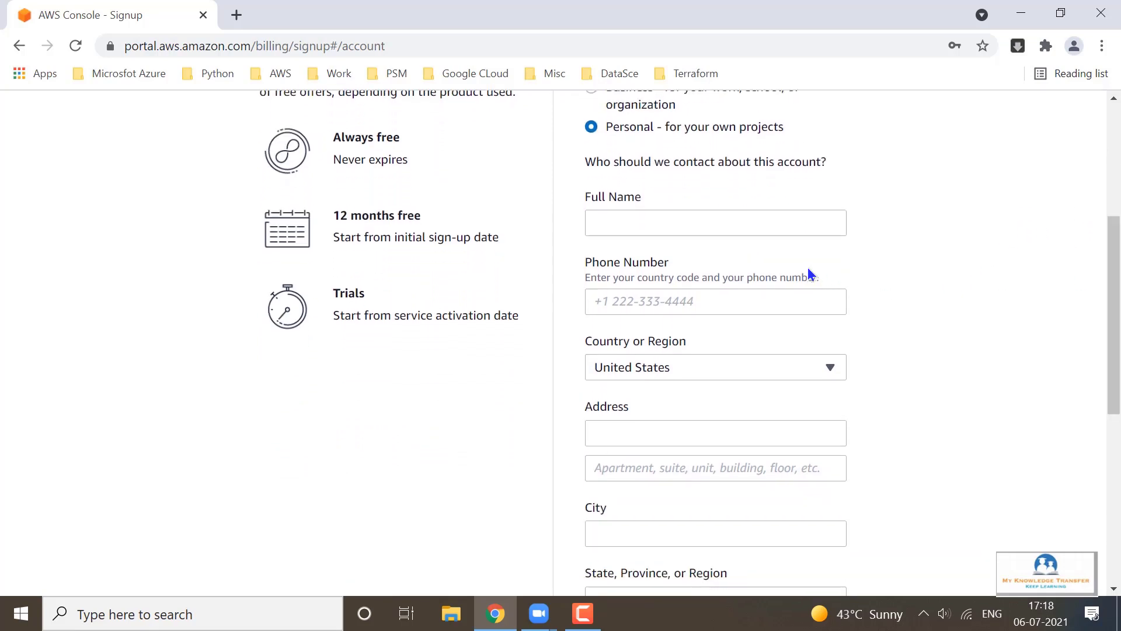
click(737, 224)
text(Logeswaran)
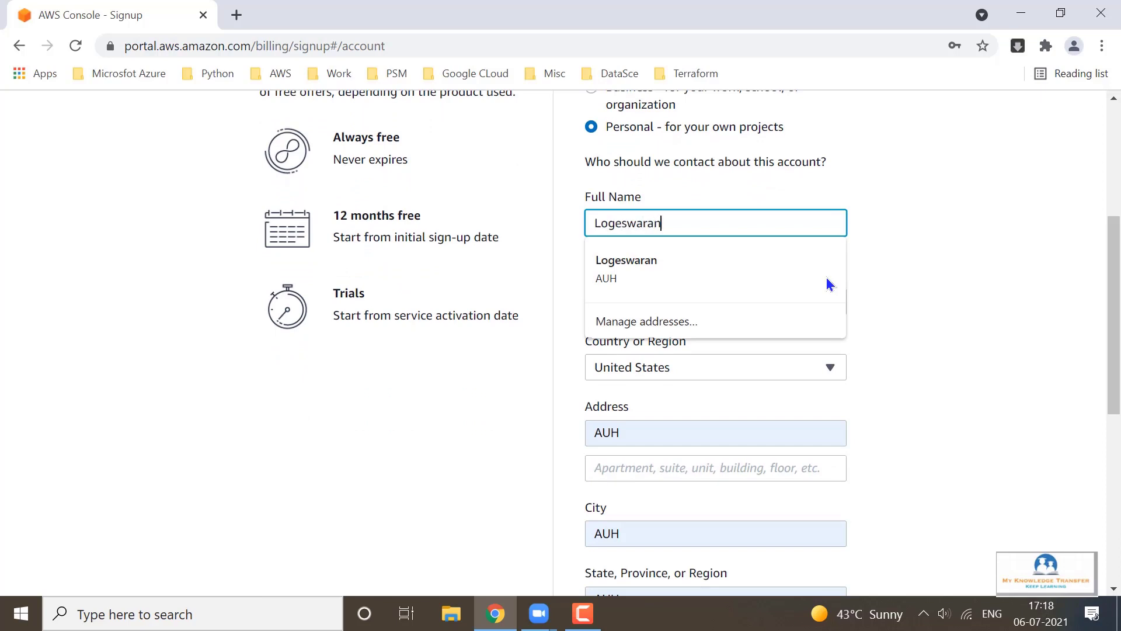
key(Tab)
scroll(934, 303, down, 3)
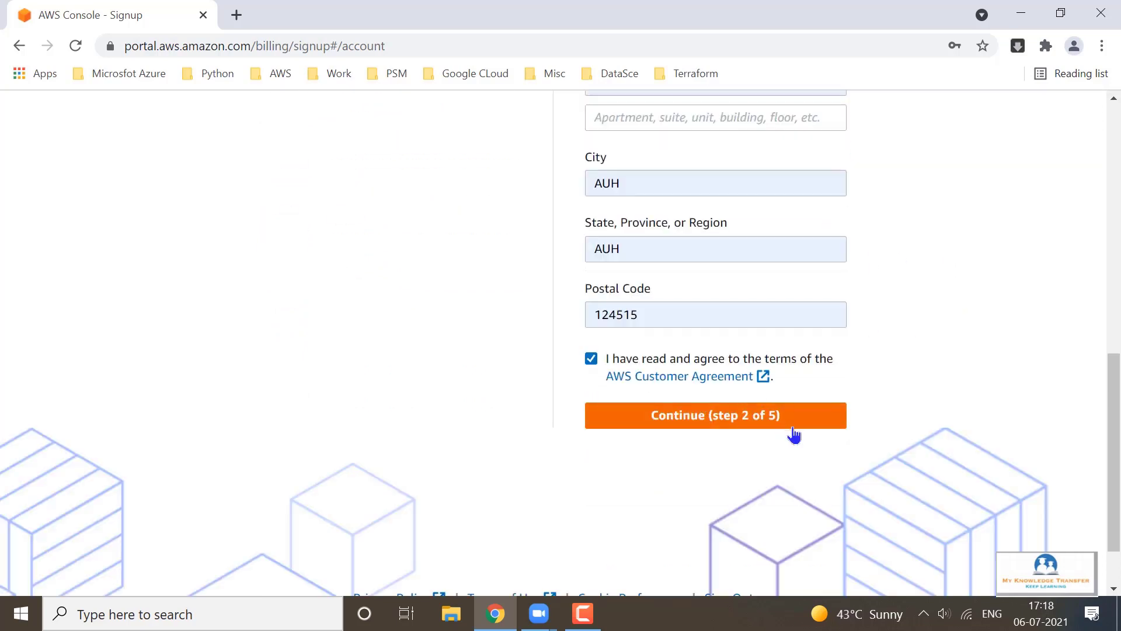
click(764, 418)
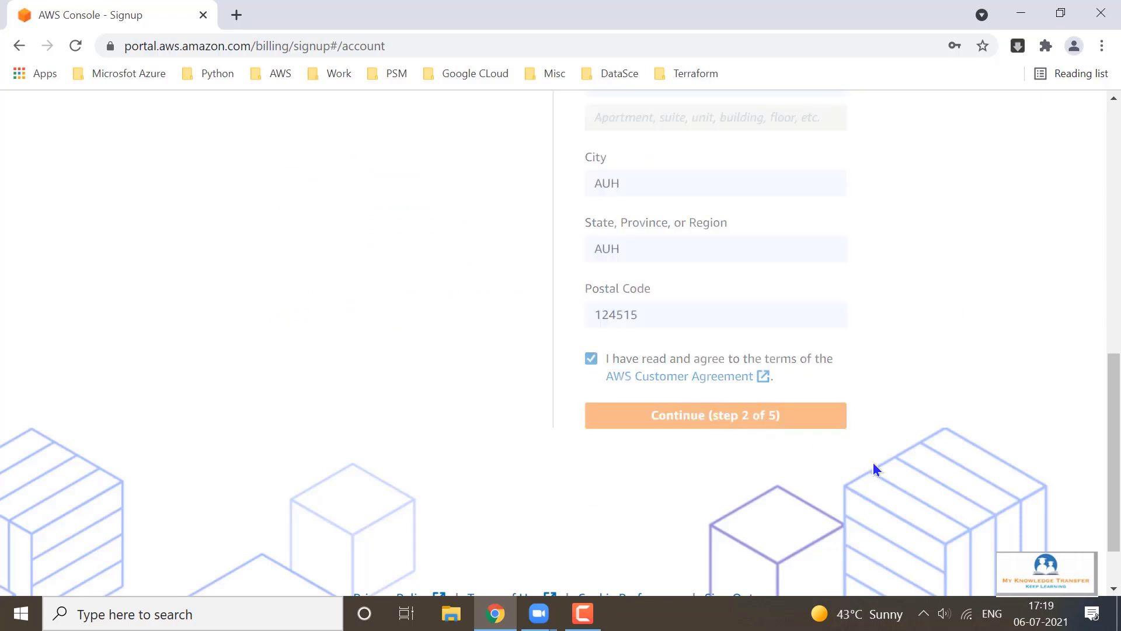
Step: Enter the credit card number, August 2023 expiry and the cardholder's name, then verify and continue
scroll(972, 466, down, 3)
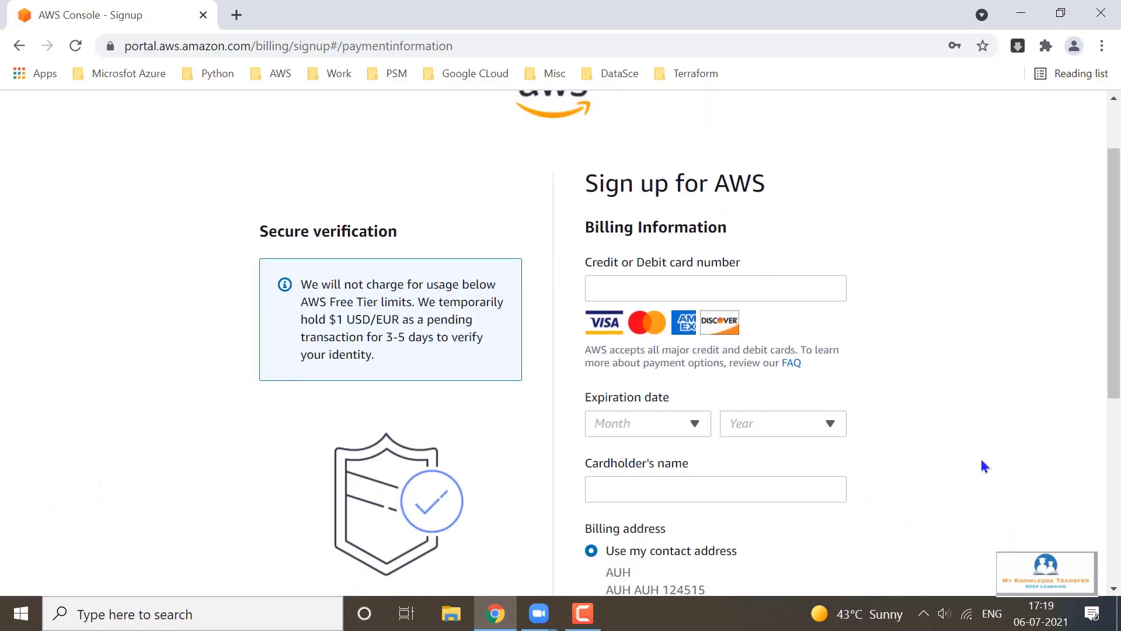
scroll(982, 461, up, 1)
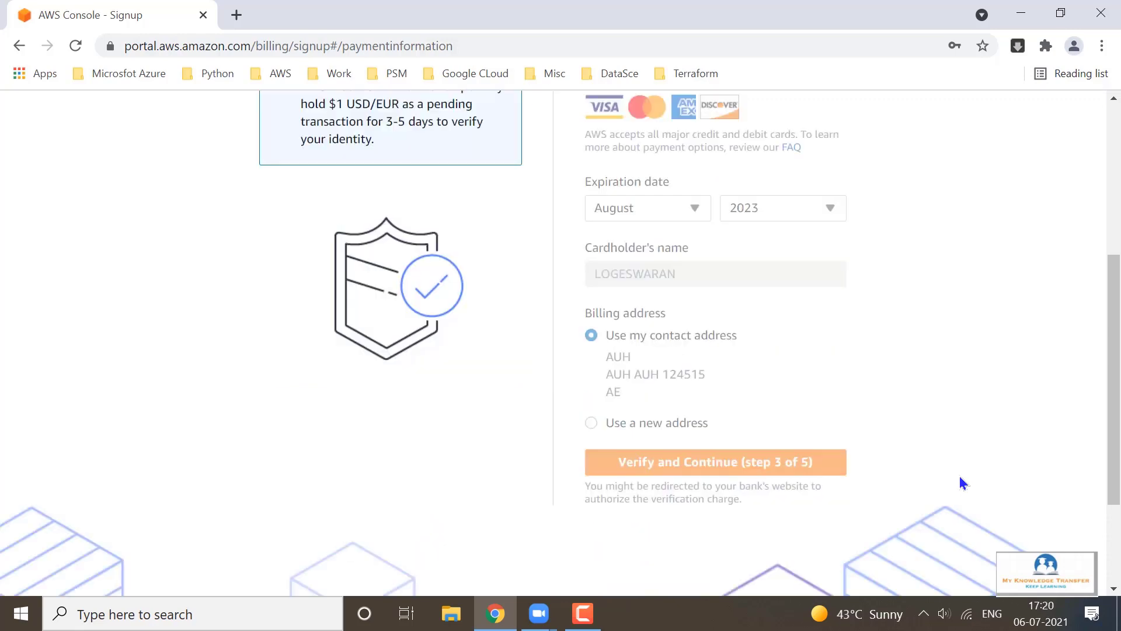
scroll(1003, 478, down, 3)
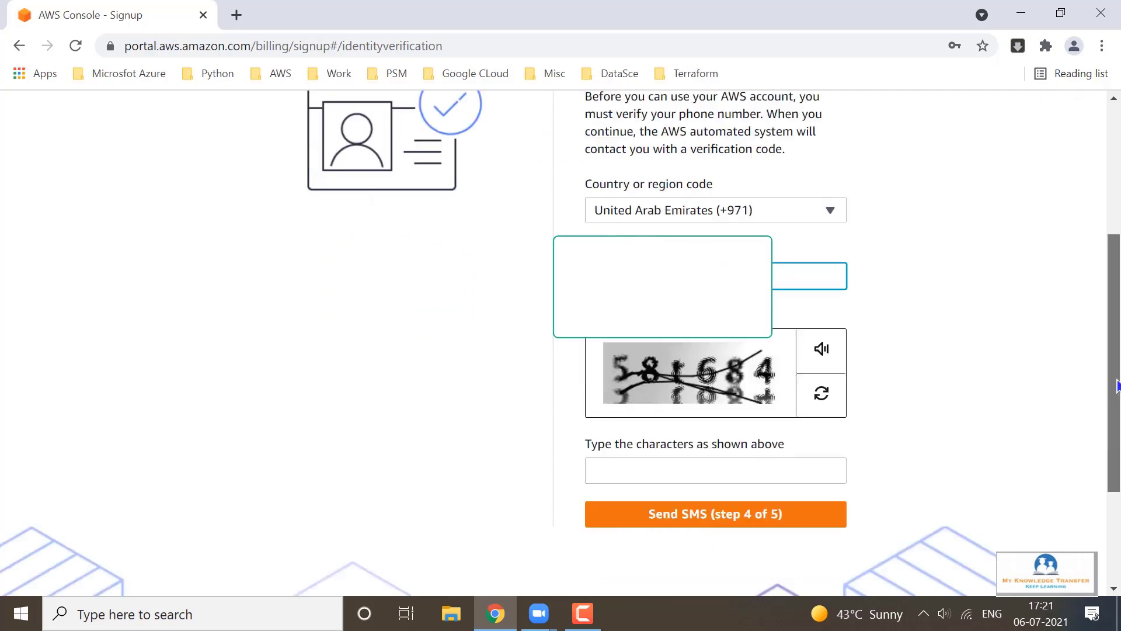
Step: Enter the phone number and the security check characters, then send the verification SMS
click(711, 473)
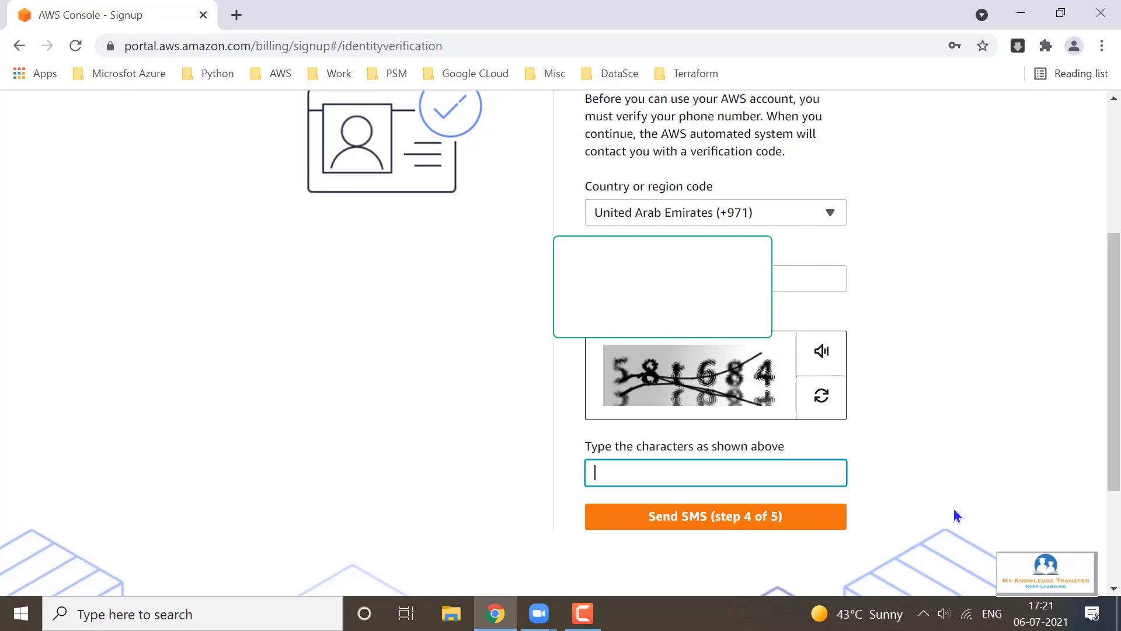
text(58)
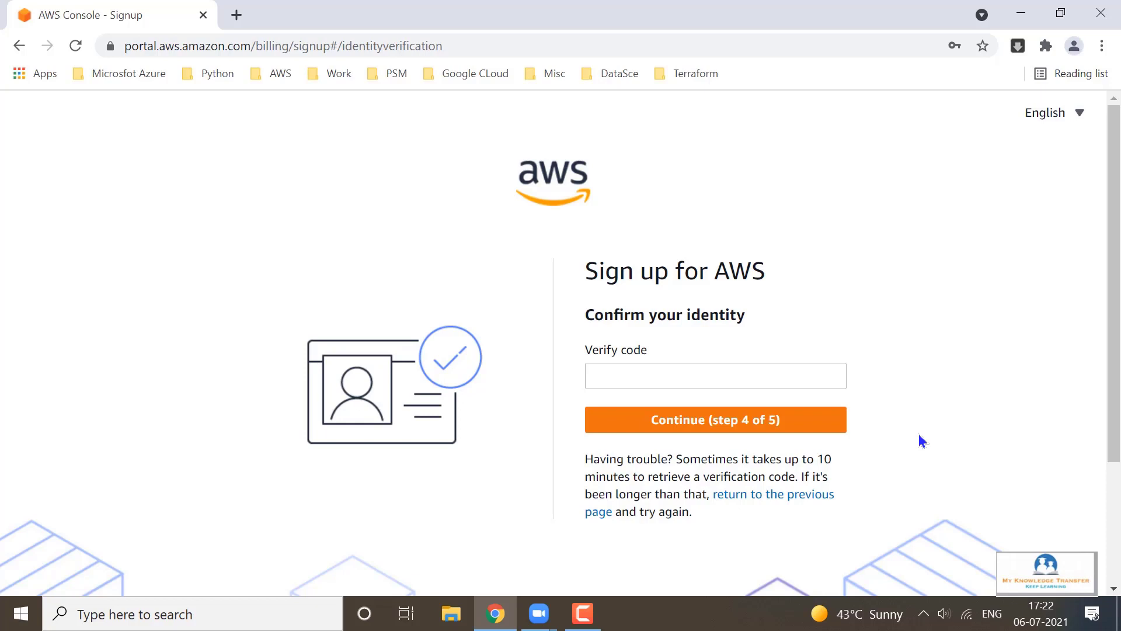
Step: Enter the SMS verification code and continue to the support plan step
click(747, 382)
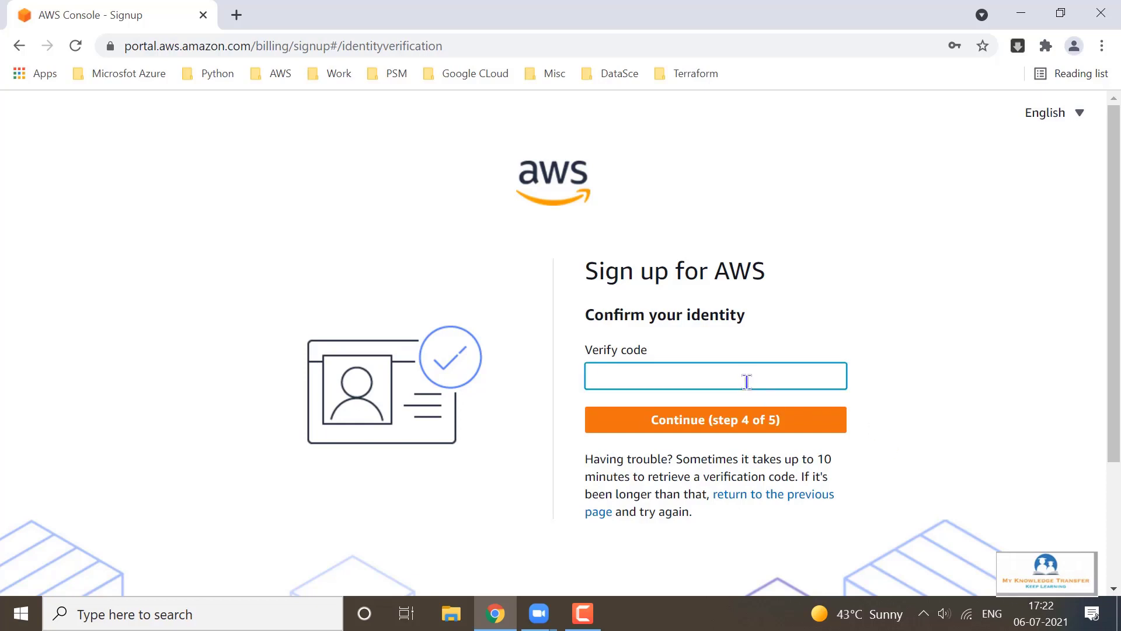
click(763, 426)
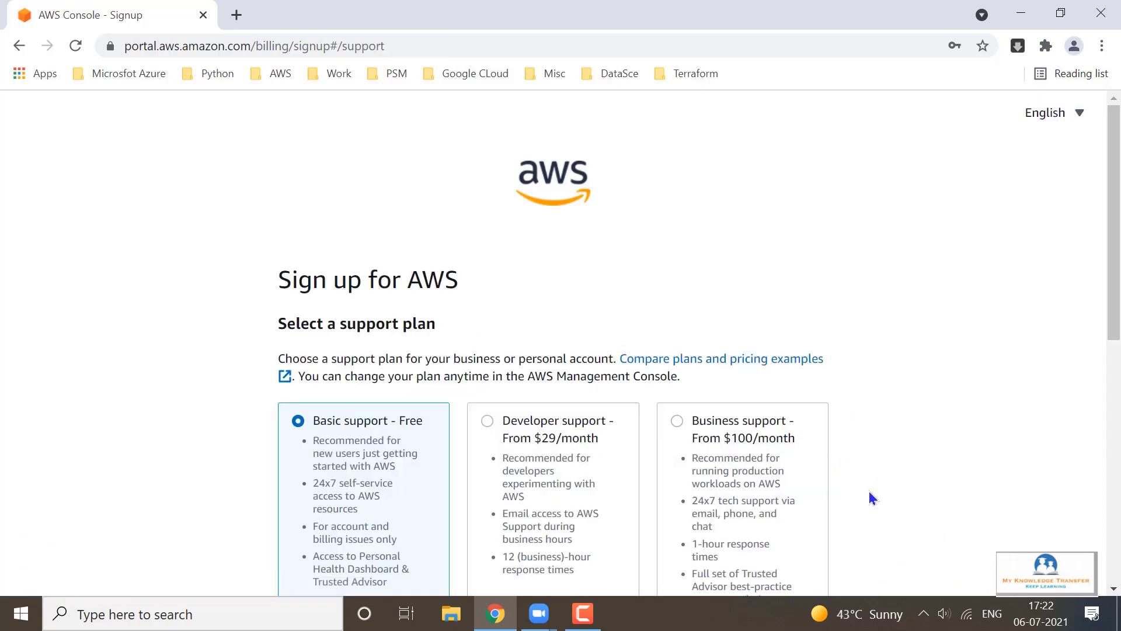
Step: Keep the Basic support - Free plan and complete the sign-up
scroll(873, 468, down, 3)
scroll(1041, 352, up, 3)
scroll(1109, 295, down, 2)
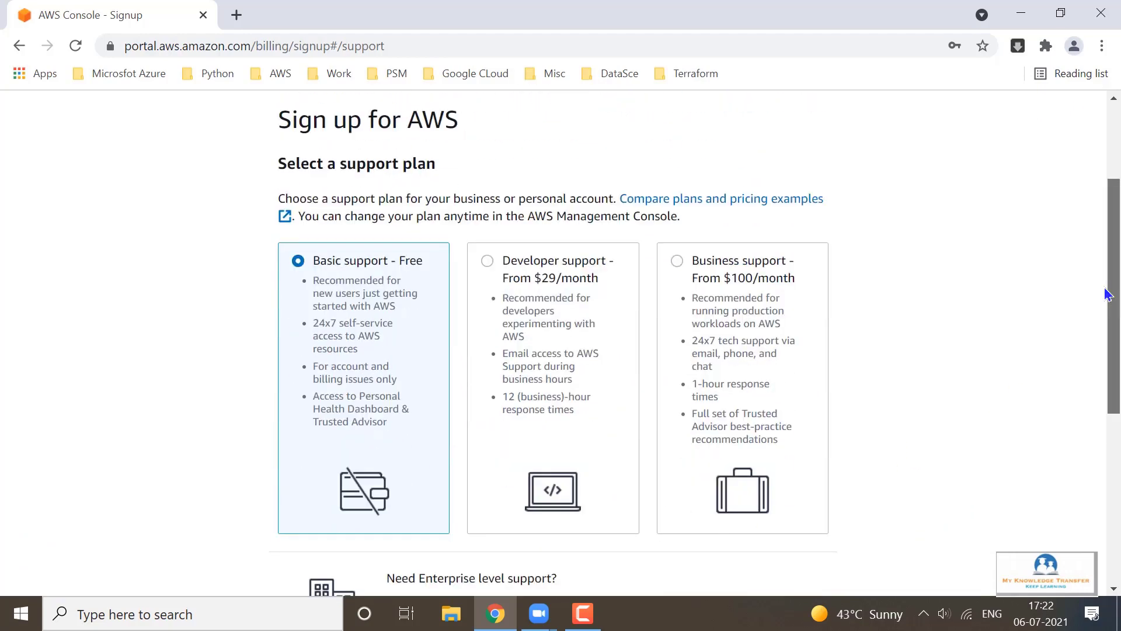
drag(1109, 295, 1108, 299)
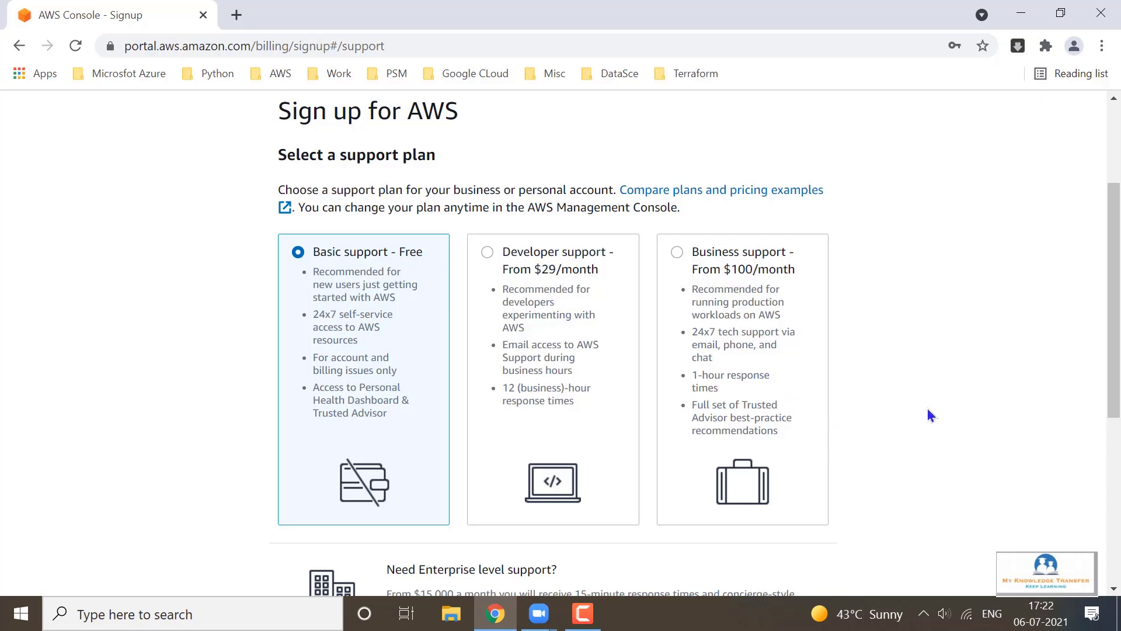
drag(1116, 294, 1114, 355)
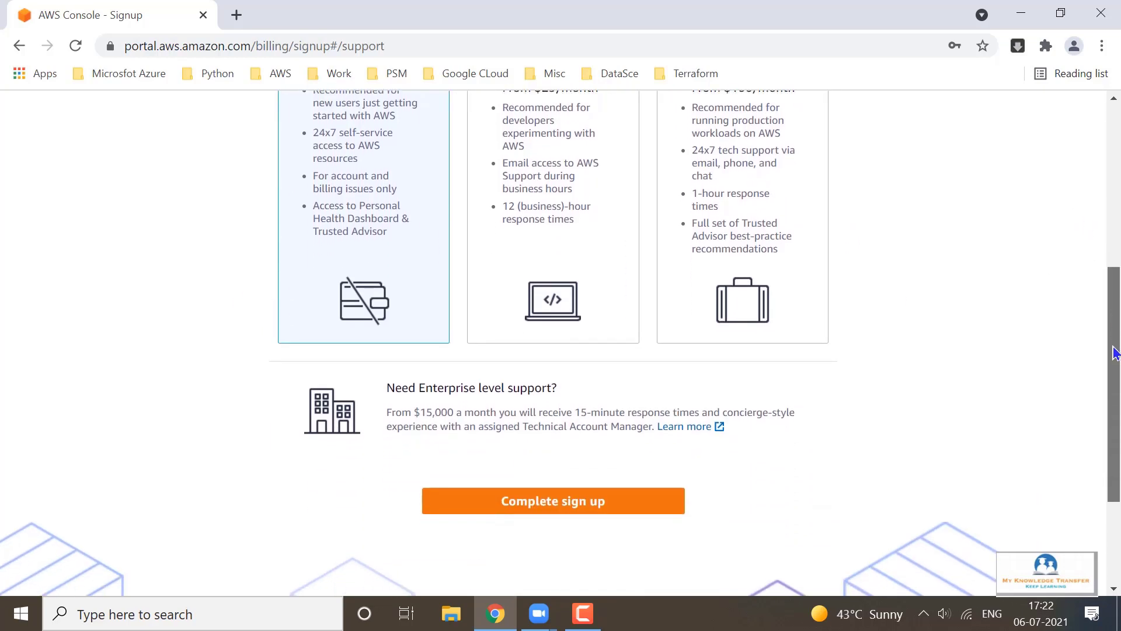
click(575, 511)
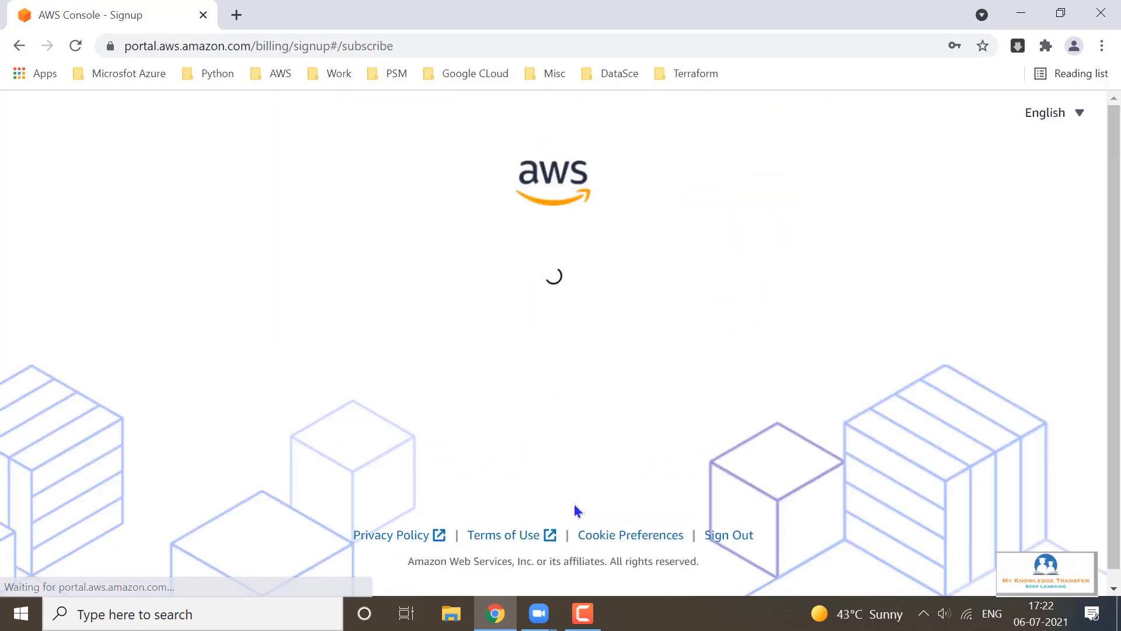
Step: Go to the AWS Management Console from the sign-up confirmation page
scroll(805, 418, down, 3)
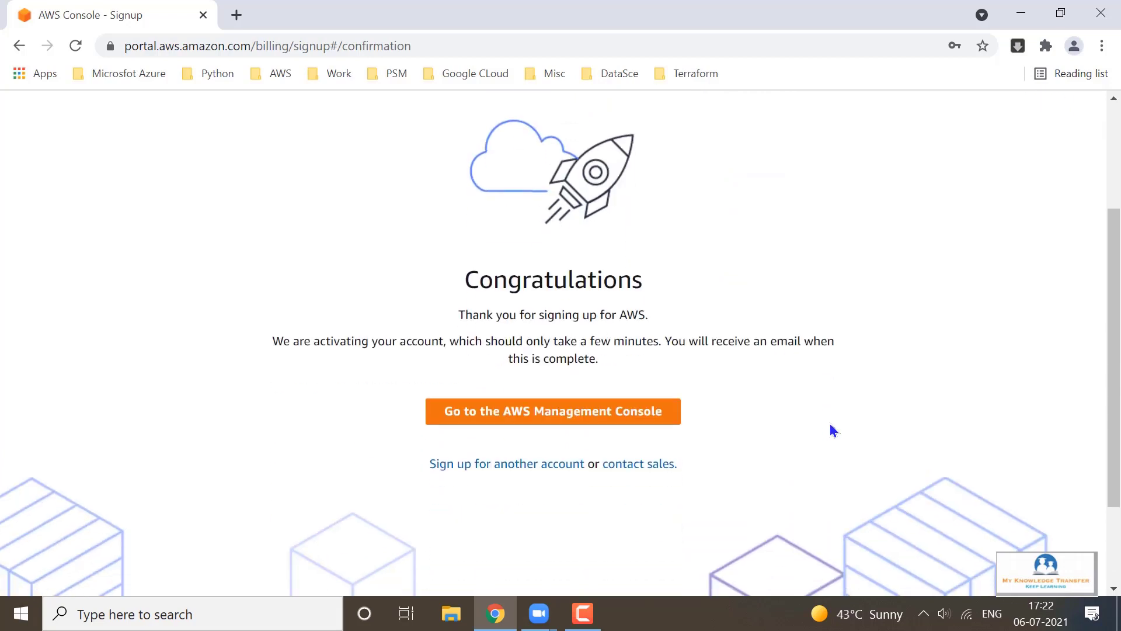
scroll(836, 423, up, 2)
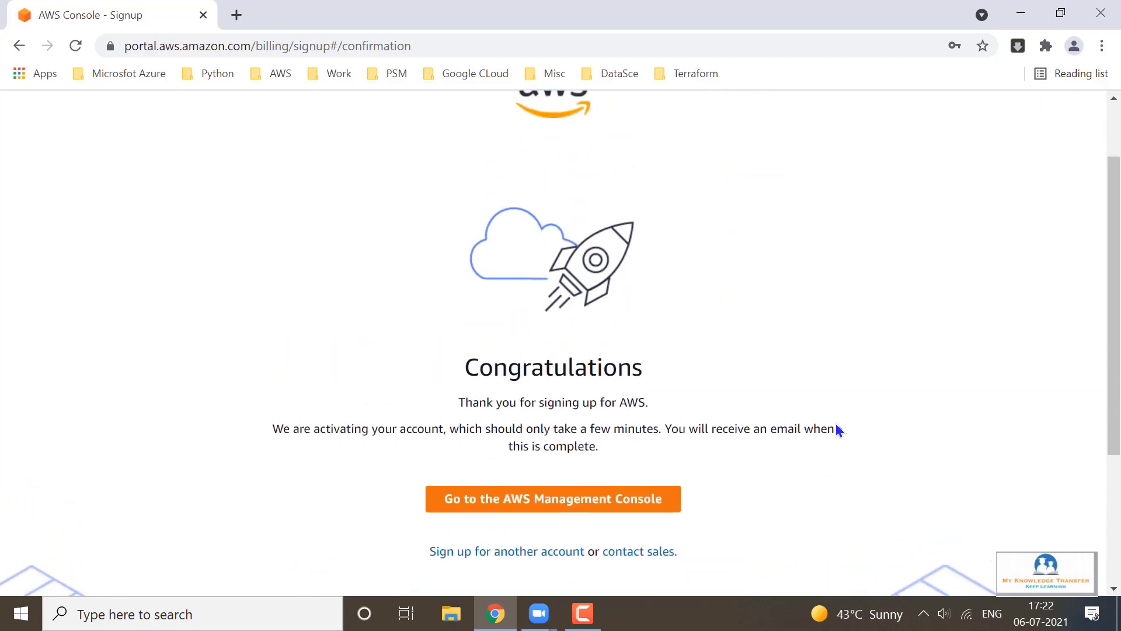
click(583, 507)
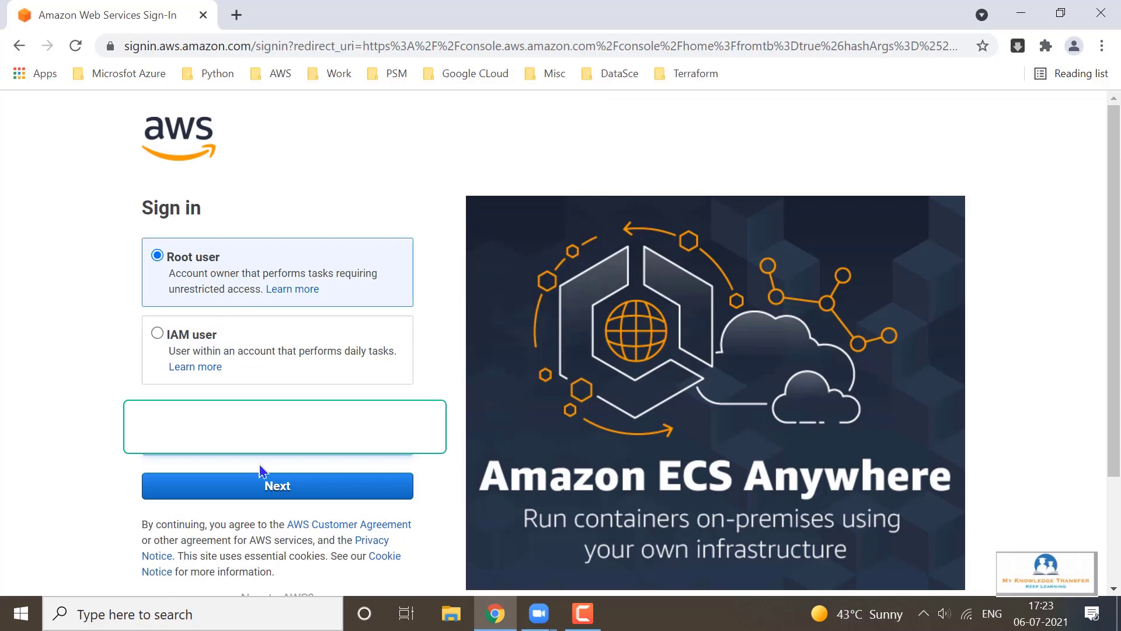
Step: Continue the root user sign-in and submit the security check characters 6d56tn
click(287, 495)
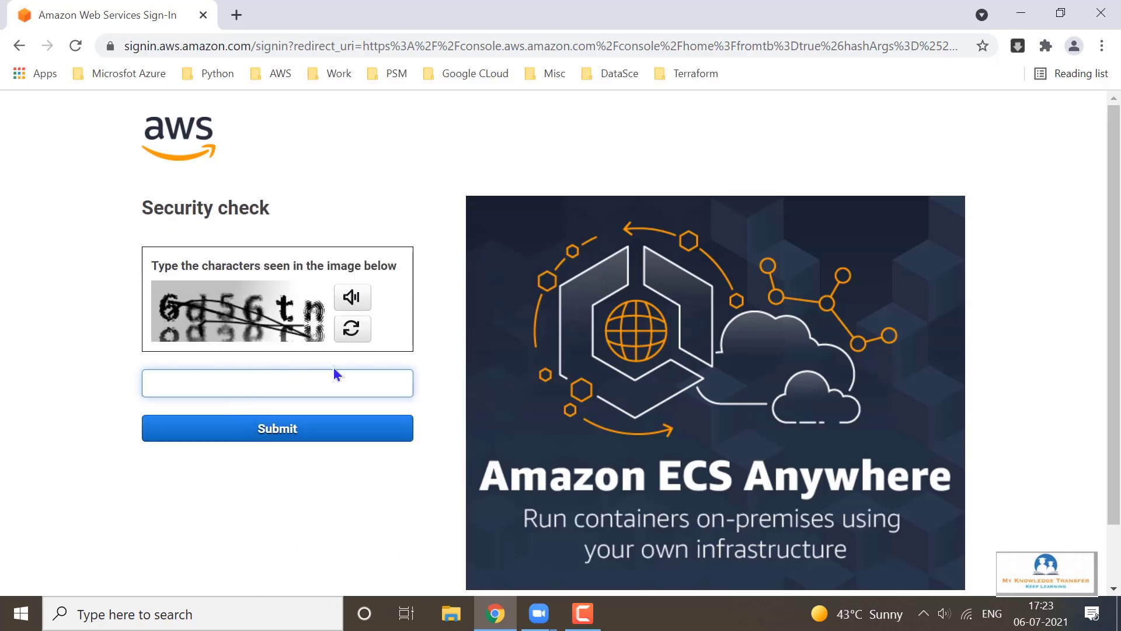
text(6d56tn)
click(347, 432)
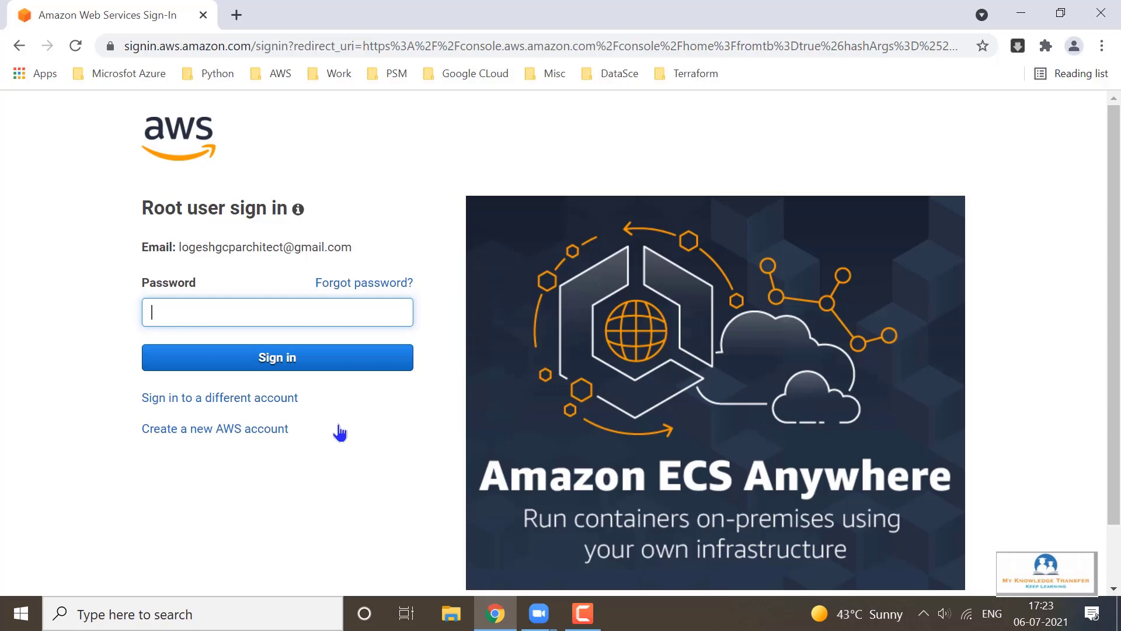
Step: Enter the root user account password and sign in
text(**********)
click(315, 360)
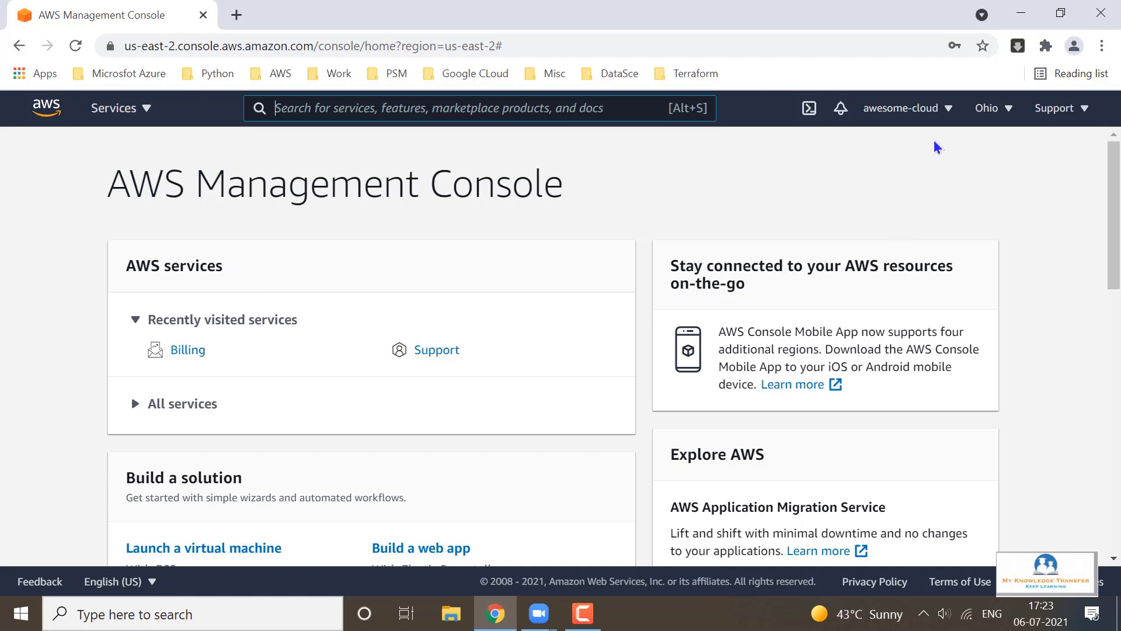
Step: Open My Account from the awesome-cloud account menu
click(944, 111)
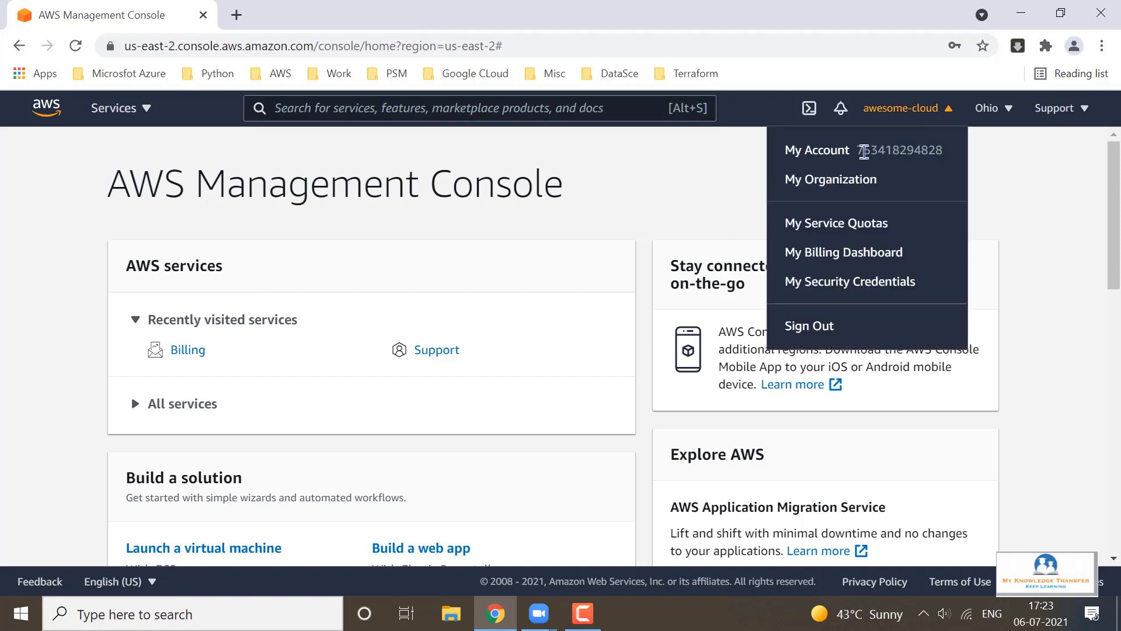
click(835, 155)
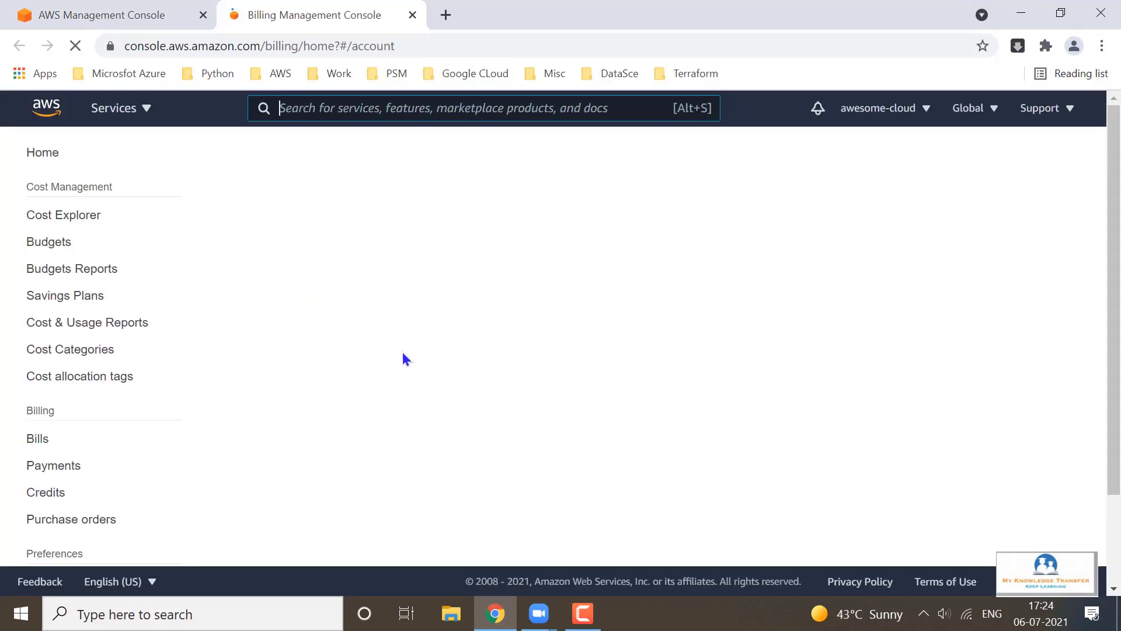
Step: Review the account settings and contact information on the account page
scroll(771, 386, down, 3)
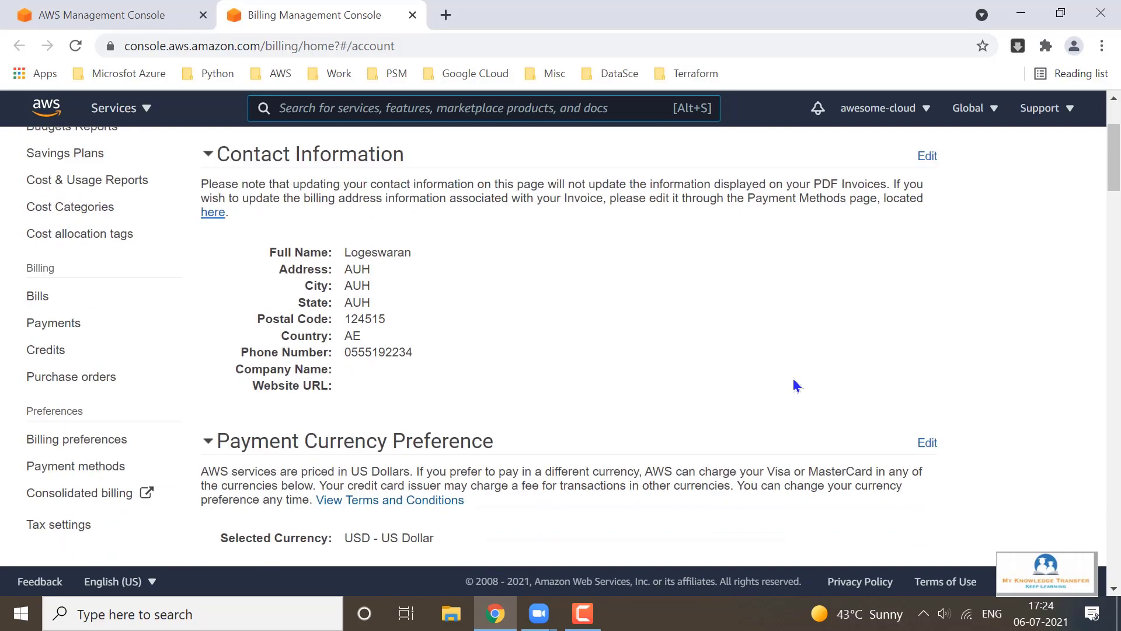
scroll(795, 381, up, 3)
scroll(797, 385, down, 5)
scroll(799, 390, up, 5)
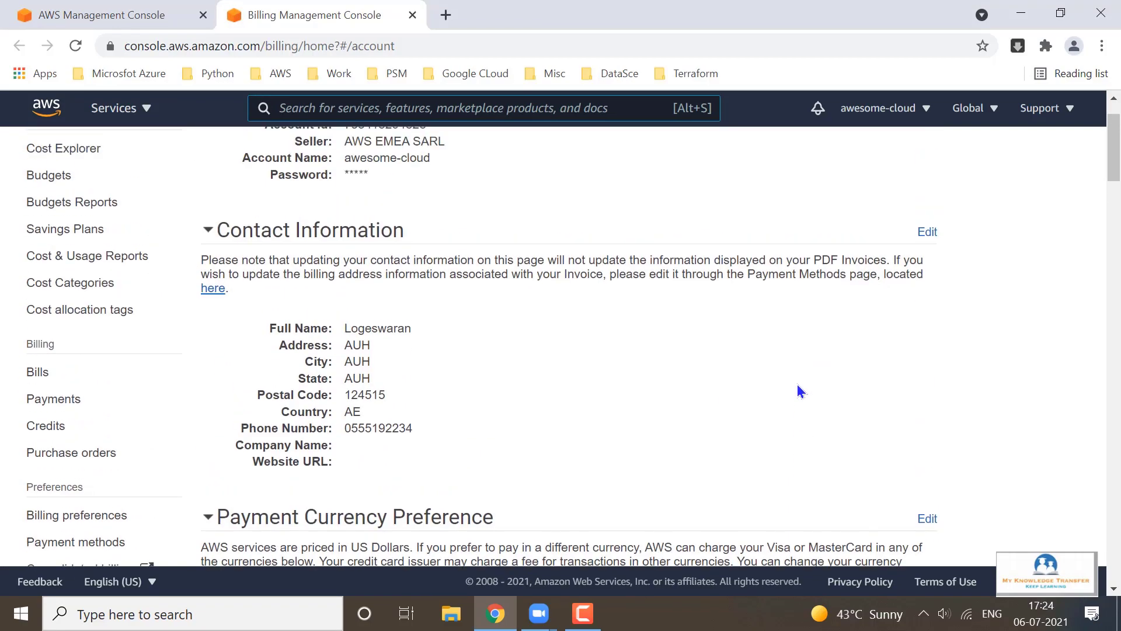
Step: Open the EC2 service from the Services menu
click(112, 115)
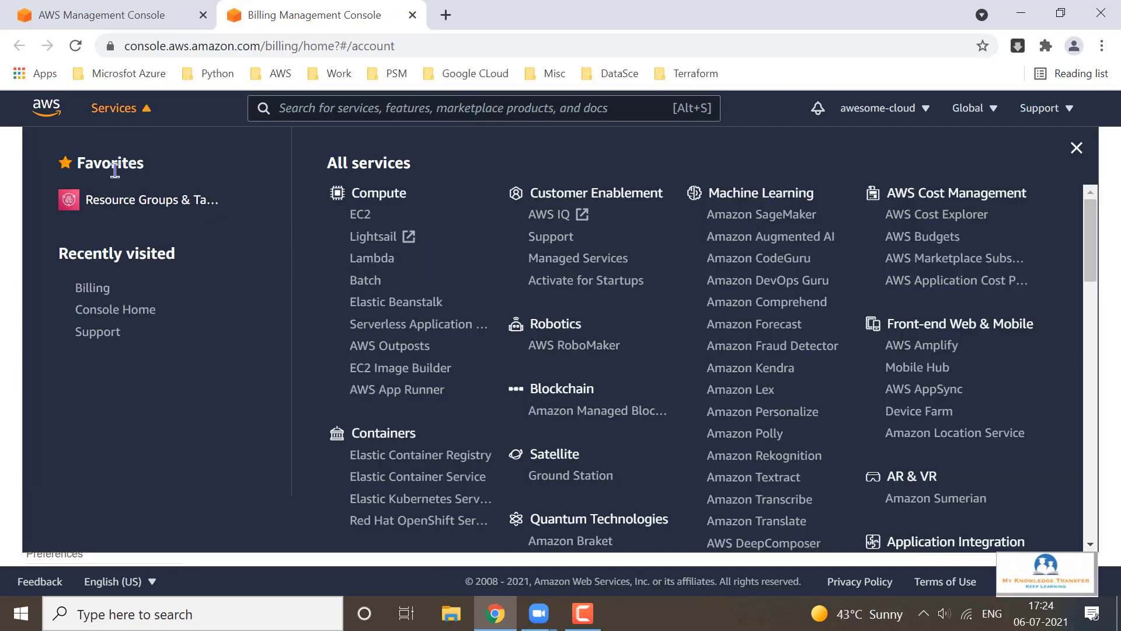
scroll(671, 308, down, 2)
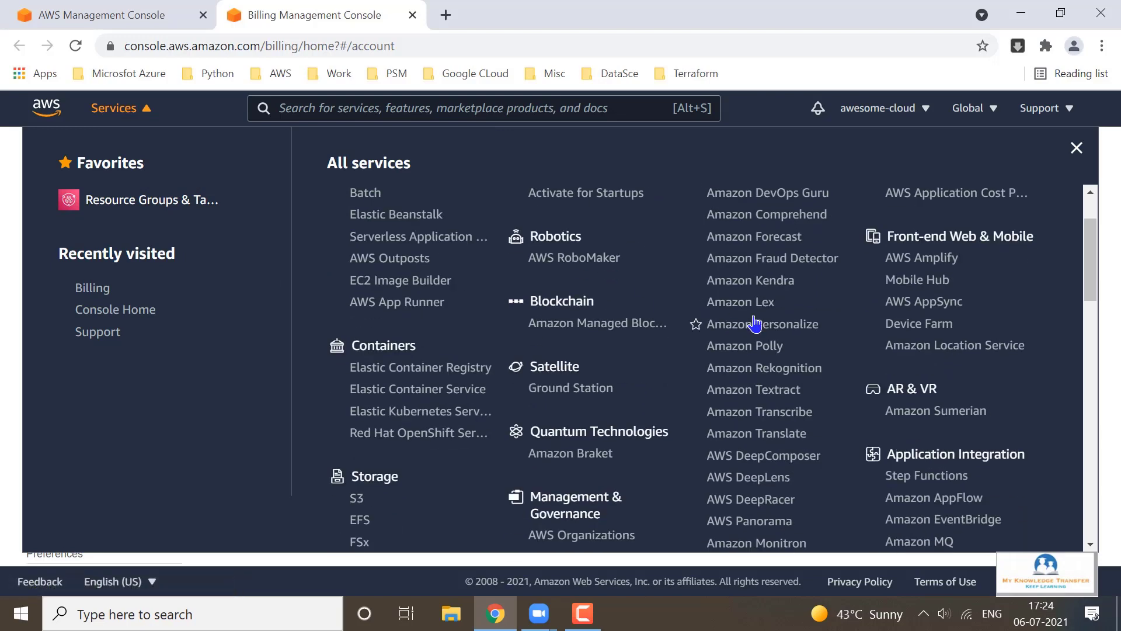
scroll(753, 323, down, 4)
scroll(718, 326, up, 6)
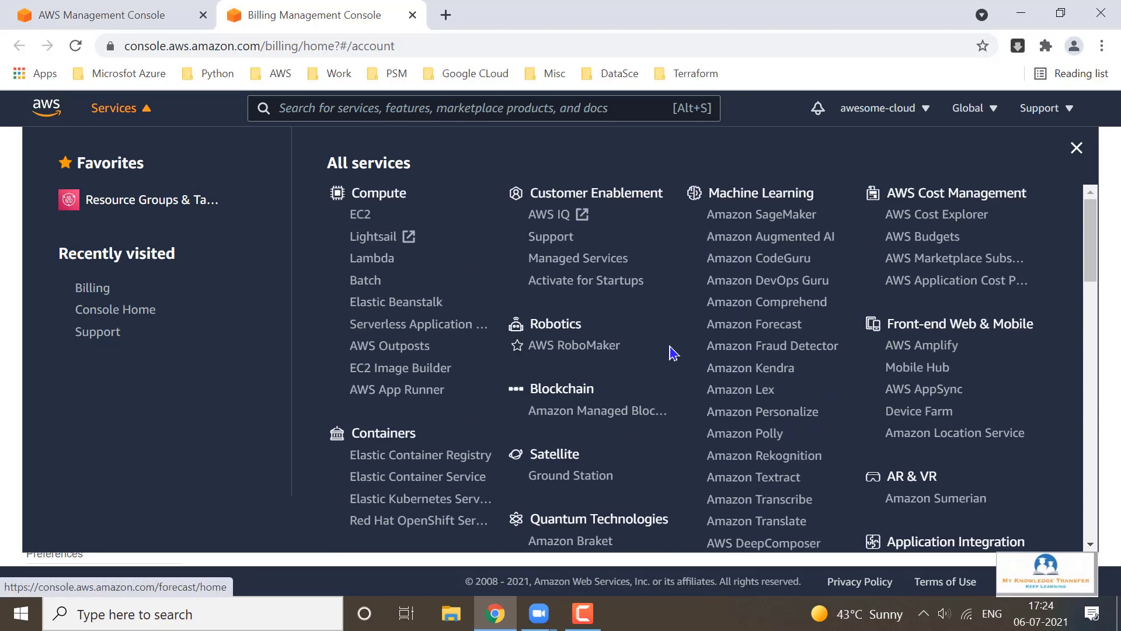
click(361, 219)
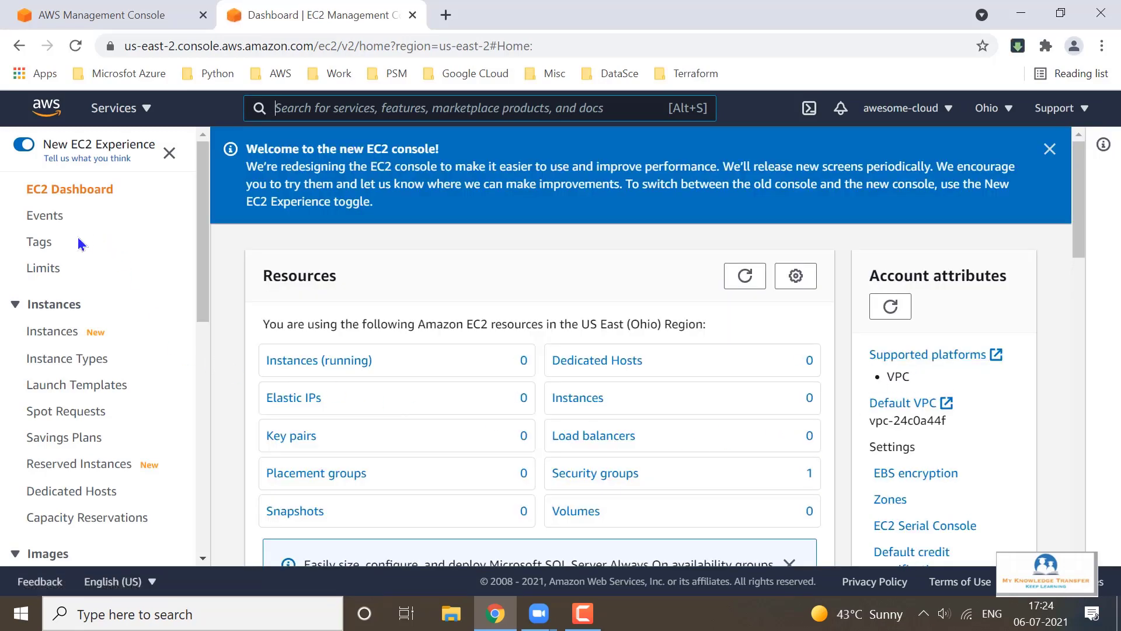
Step: Review the resources overview on the EC2 dashboard
scroll(777, 377, down, 2)
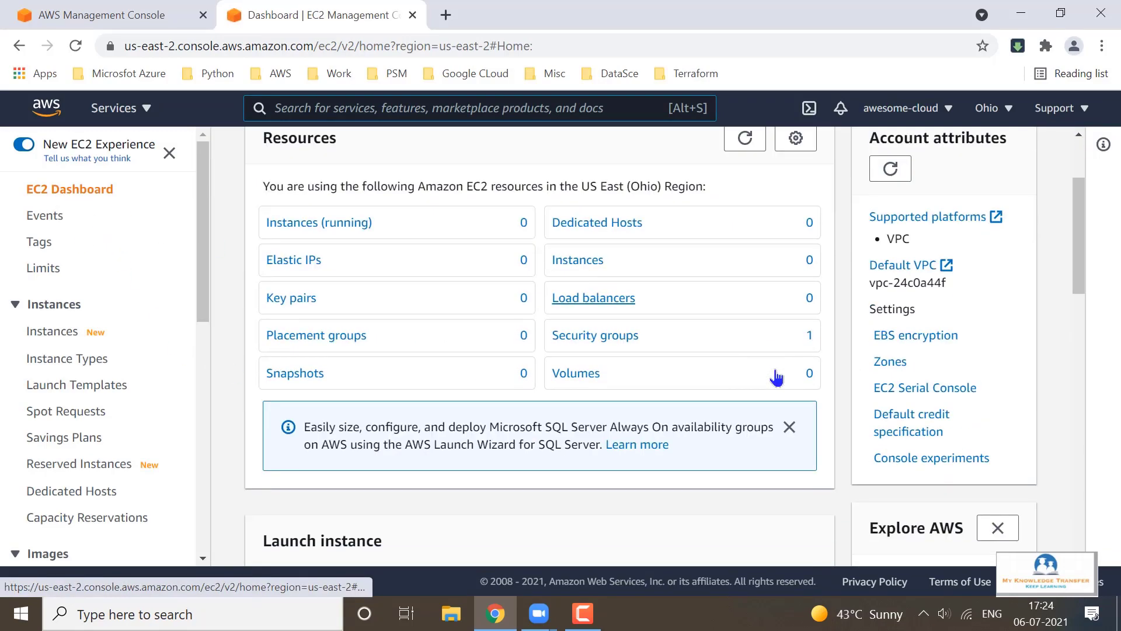
scroll(777, 377, down, 1)
scroll(792, 388, up, 3)
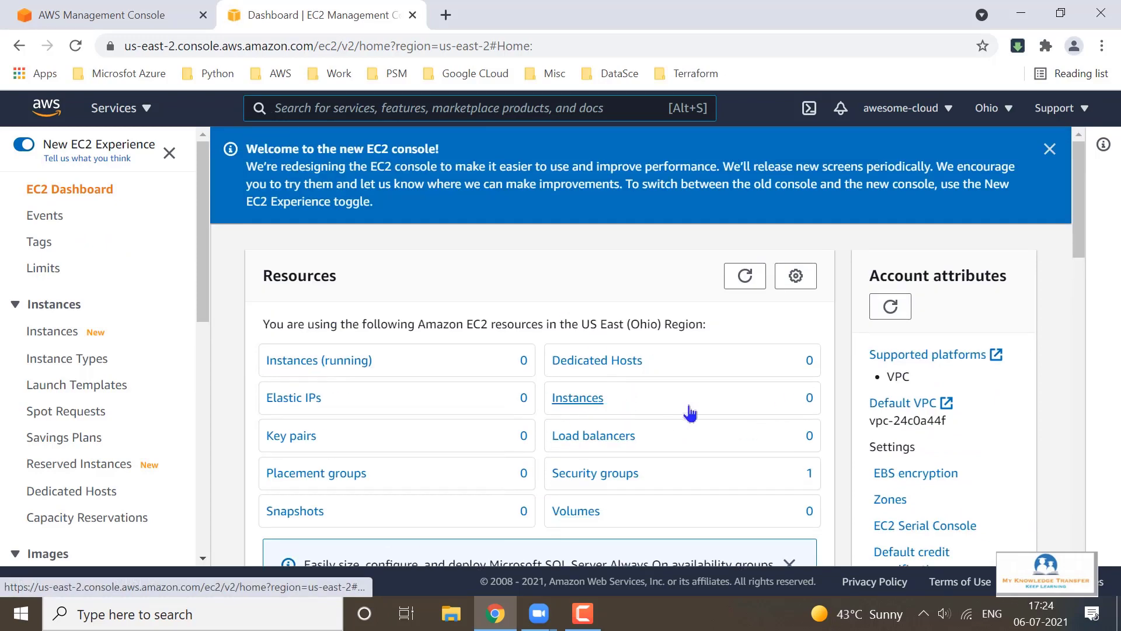
scroll(783, 409, down, 3)
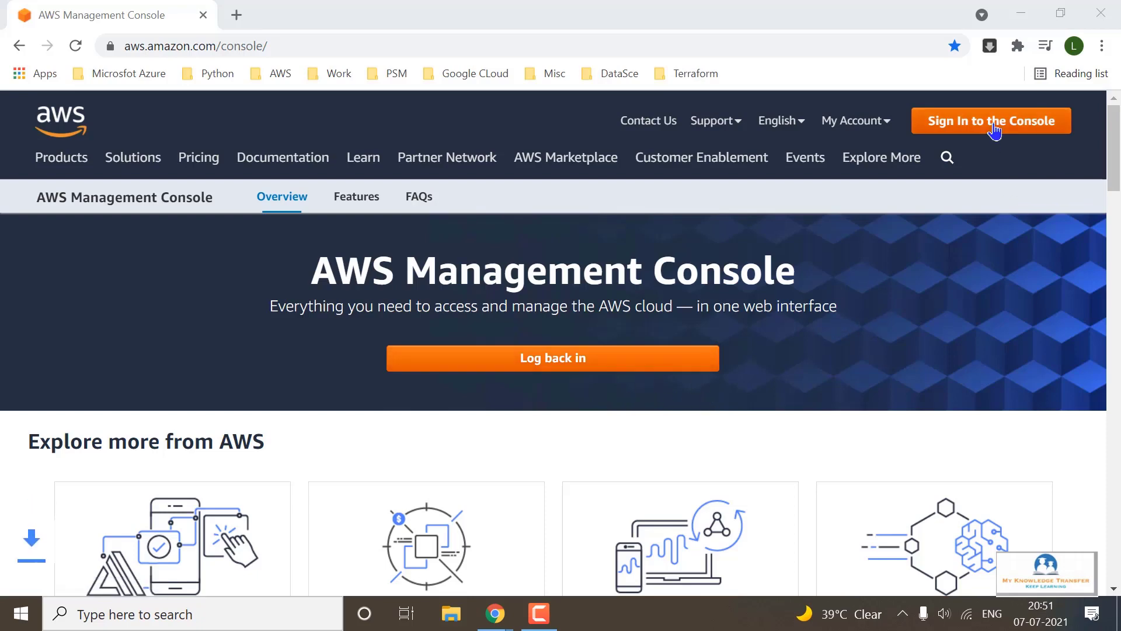
Step: Start signing in to the console as the root user, choosing the saved root email address
click(990, 123)
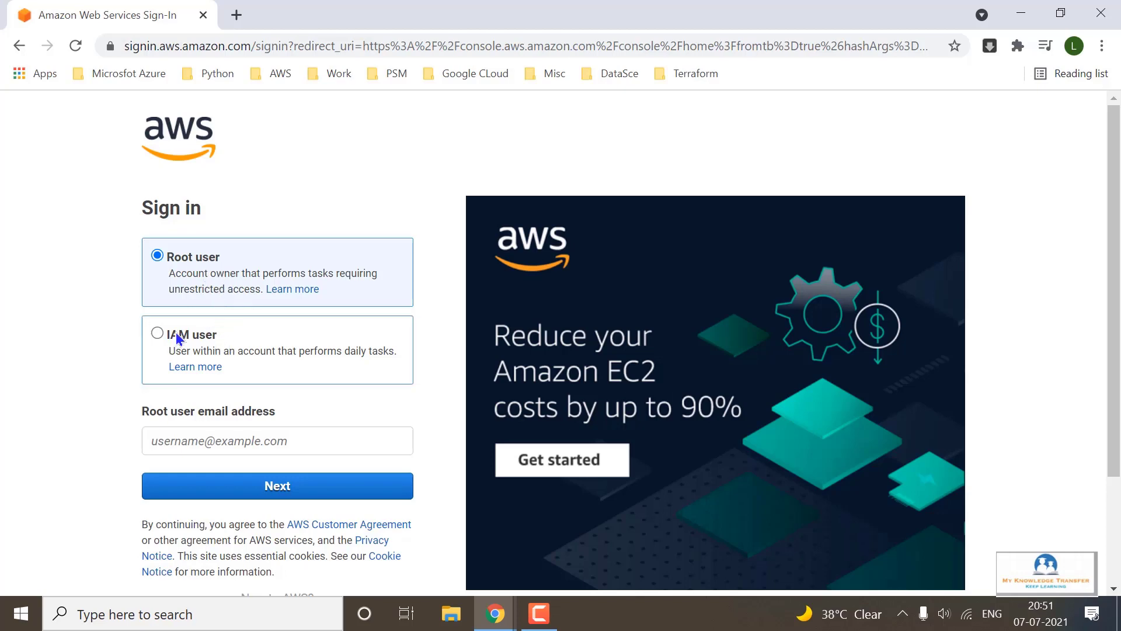
click(277, 438)
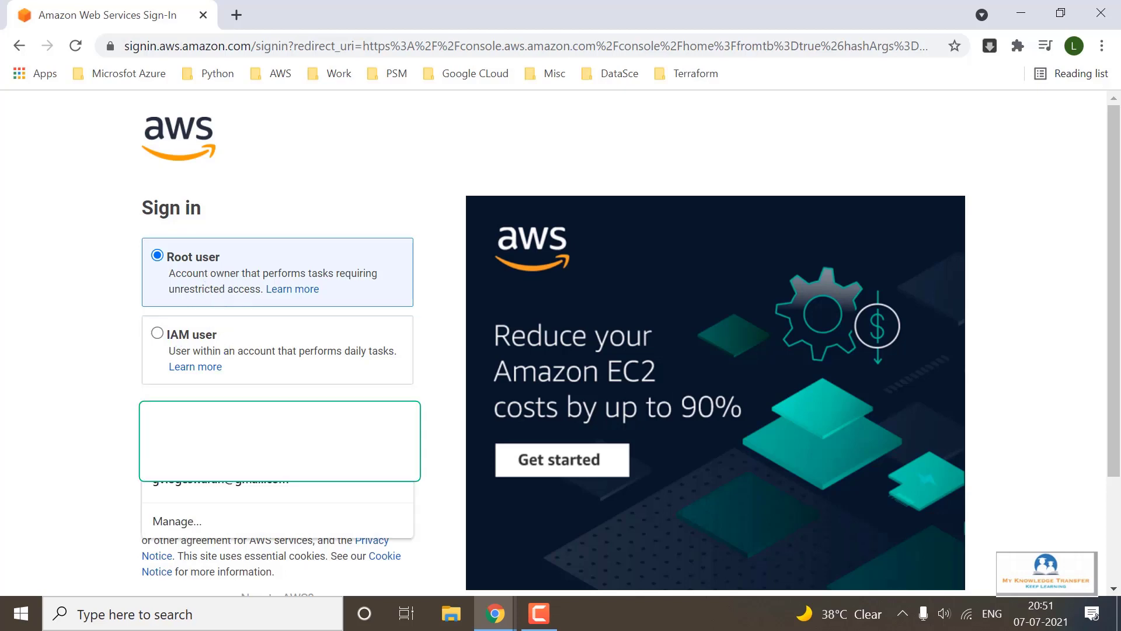
text(l)
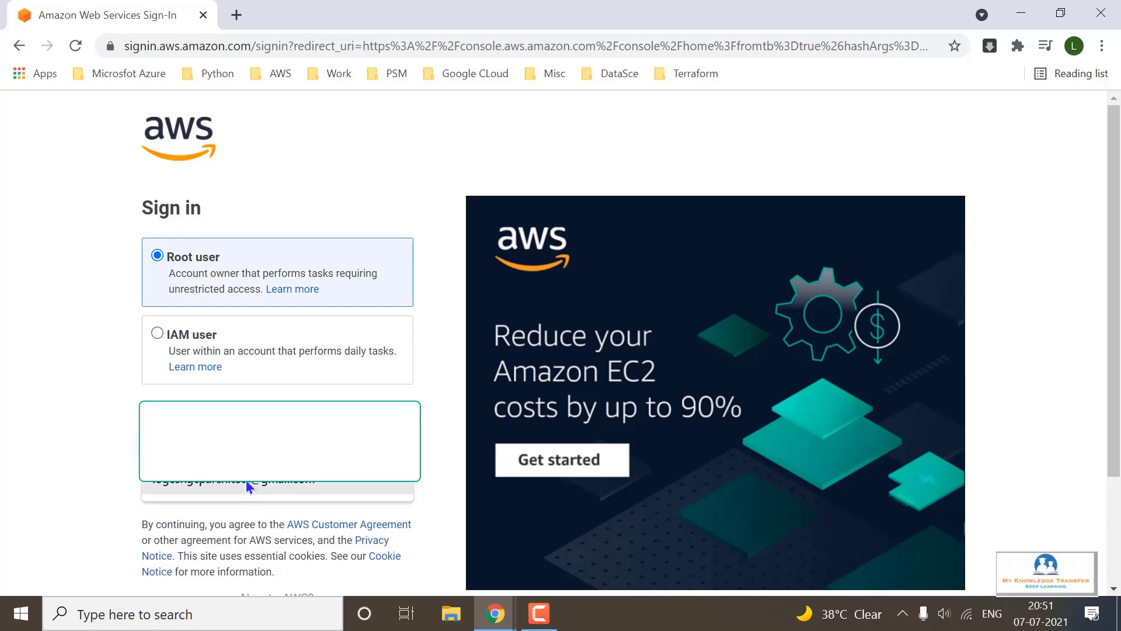
click(245, 490)
click(246, 492)
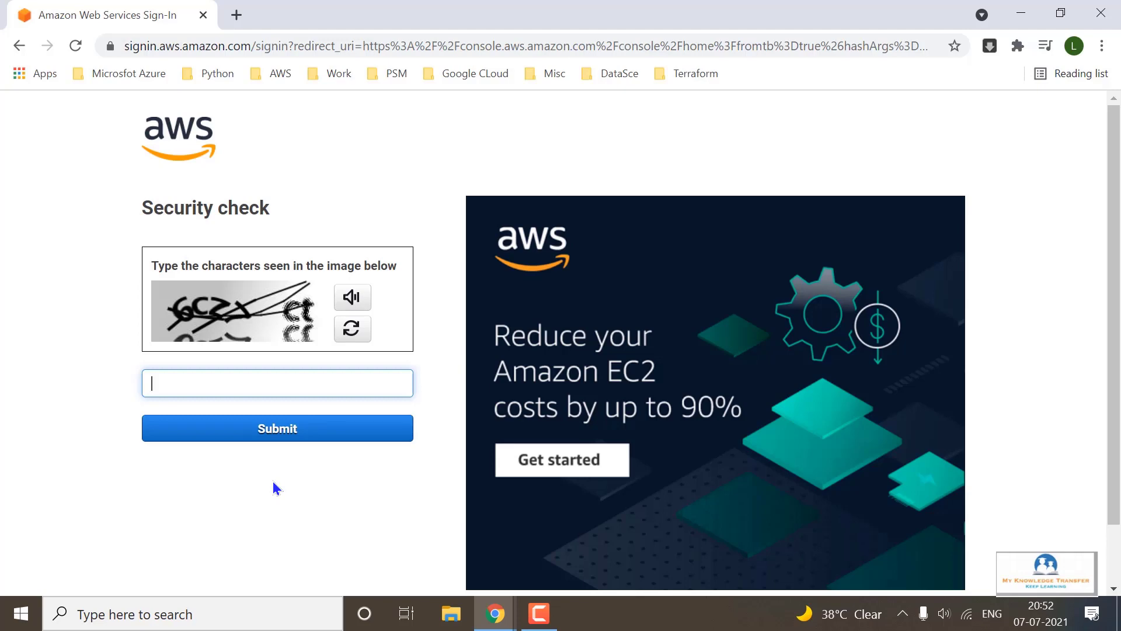
Step: Submit the security check characters 6cz7ct
text(6c)
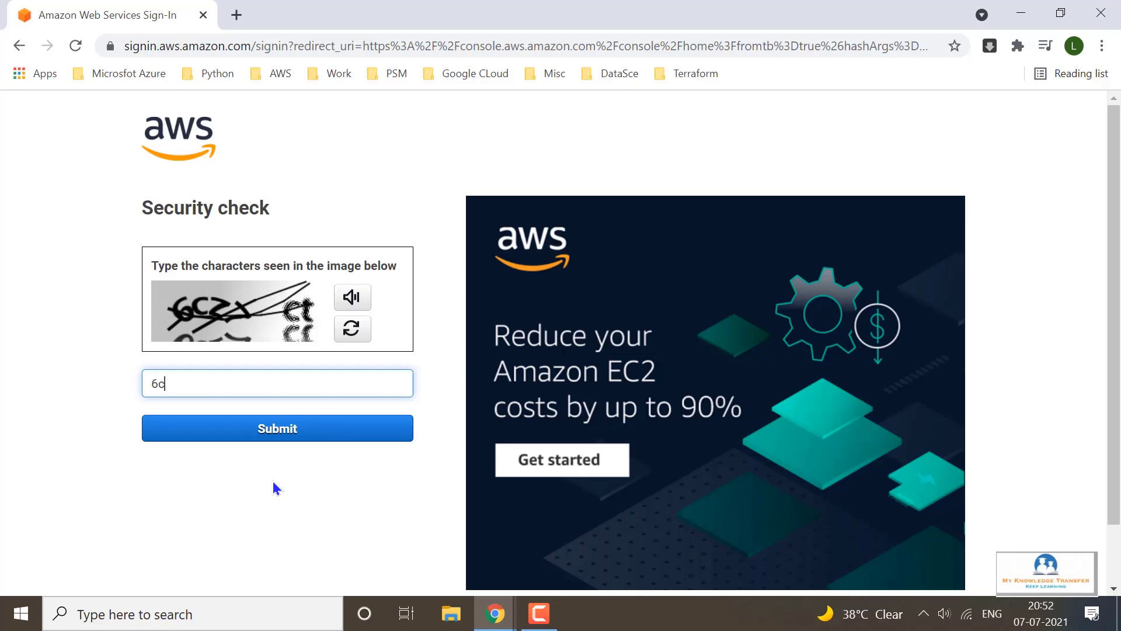
text(z7ct)
click(297, 429)
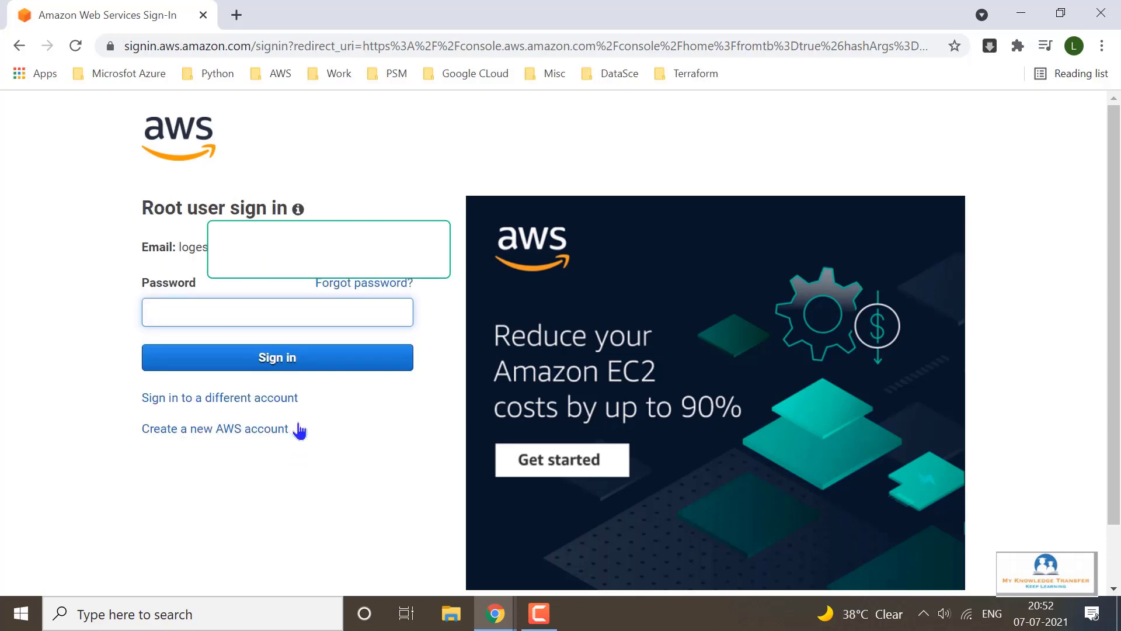
Step: Enter the root user account password and sign in
text(**********)
key(Return)
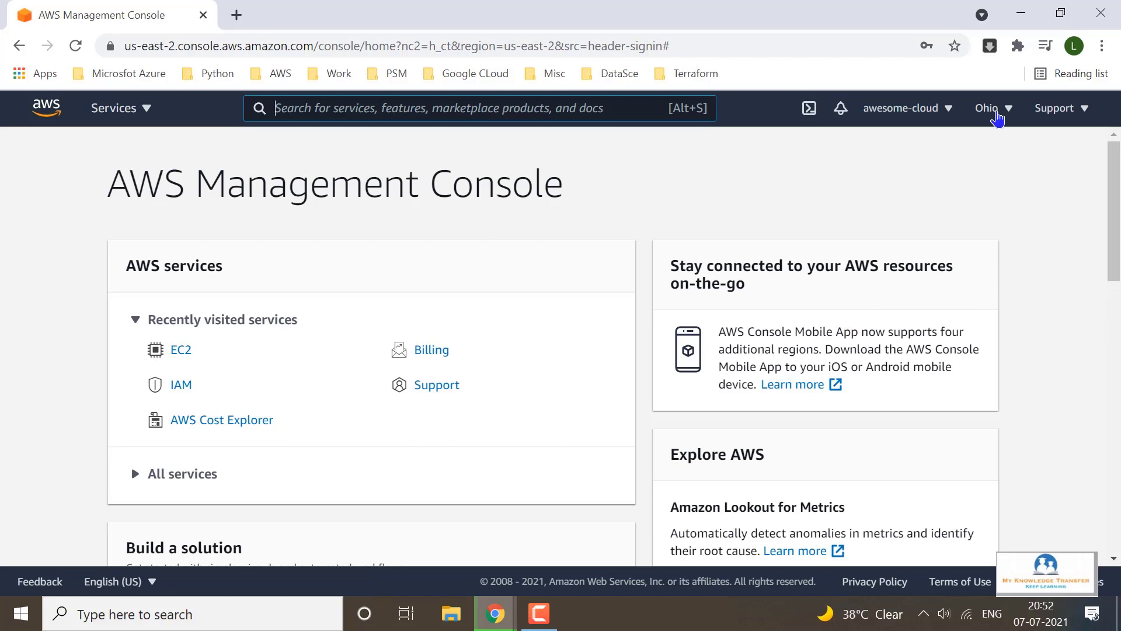
Step: Browse the list of available regions in the region selector
click(996, 111)
scroll(948, 264, down, 5)
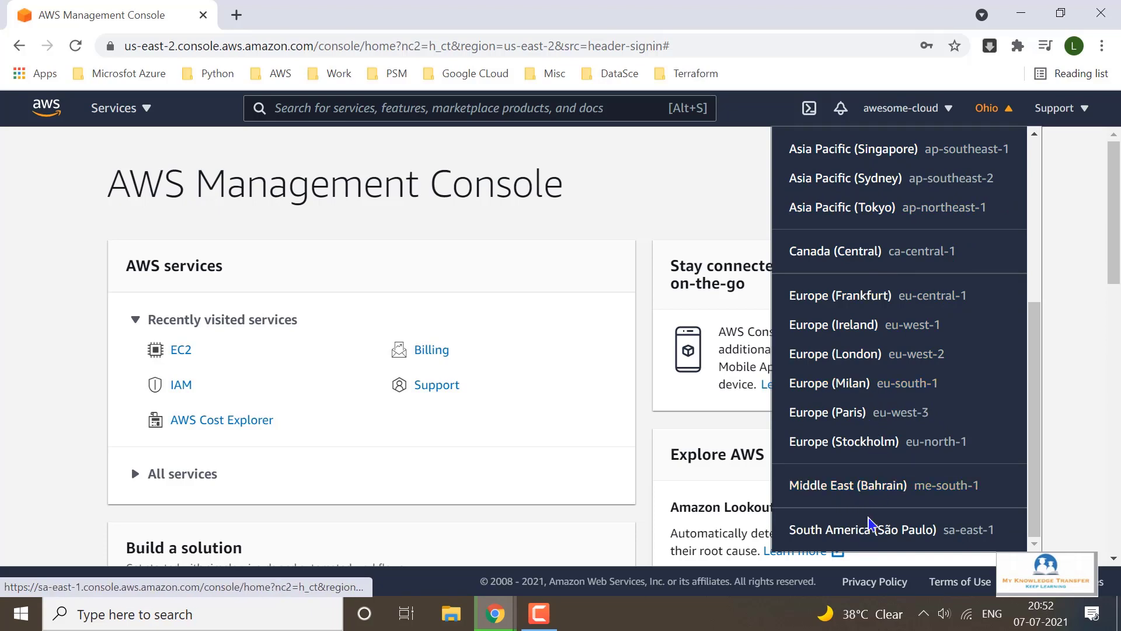
scroll(889, 340, up, 5)
scroll(881, 333, up, 1)
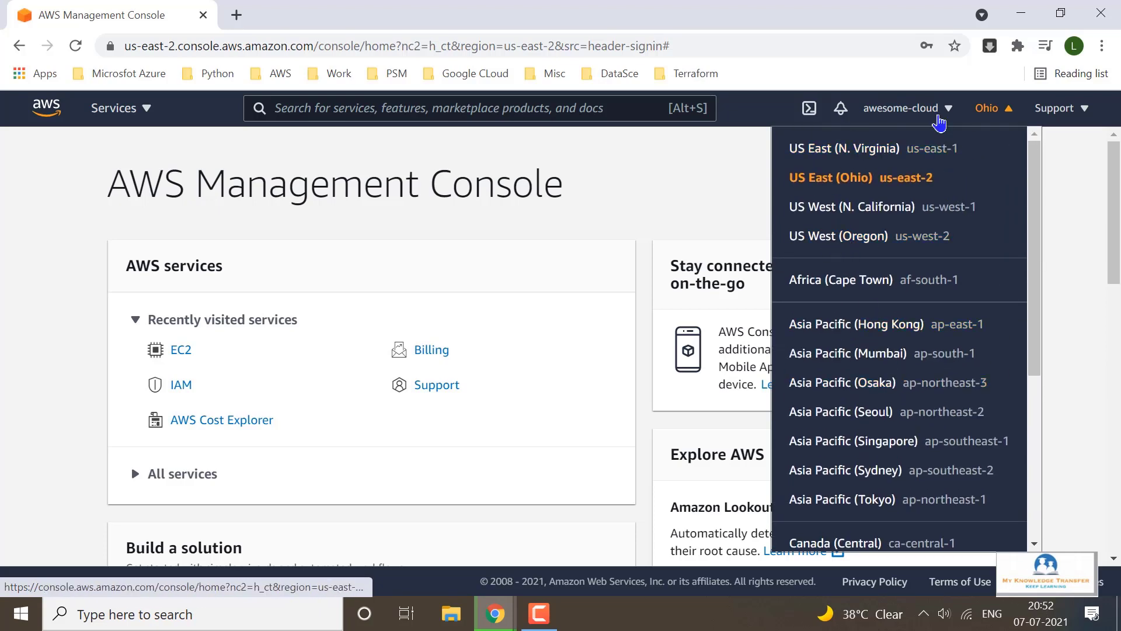
Step: From My Account, activate IAM user and role access to billing information and save the update
click(939, 111)
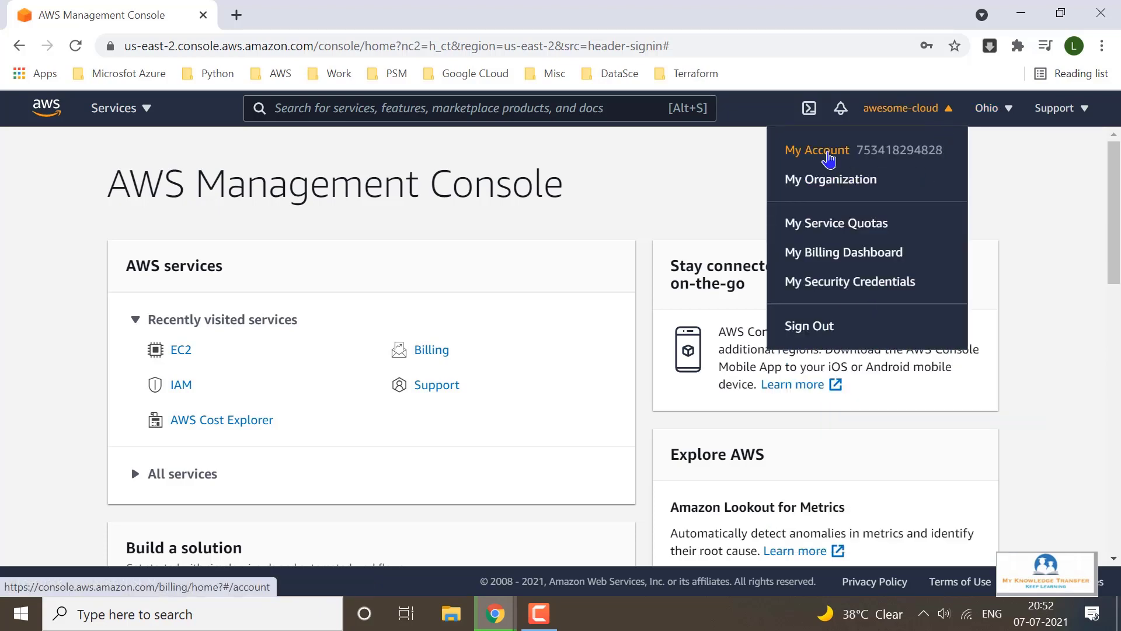
click(829, 153)
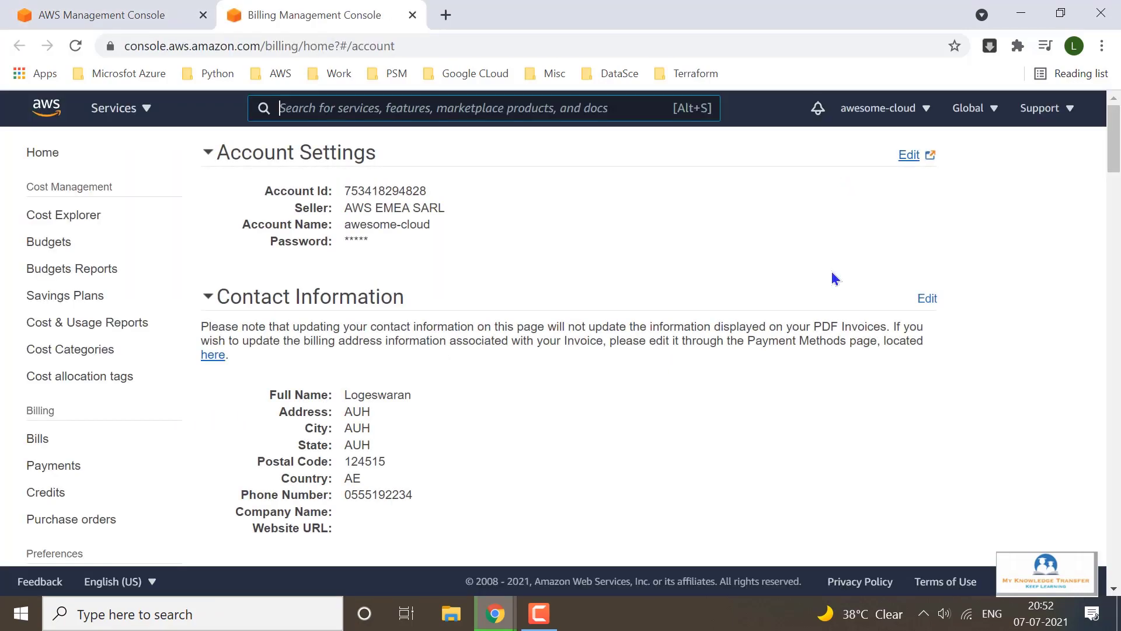
scroll(849, 295, down, 7)
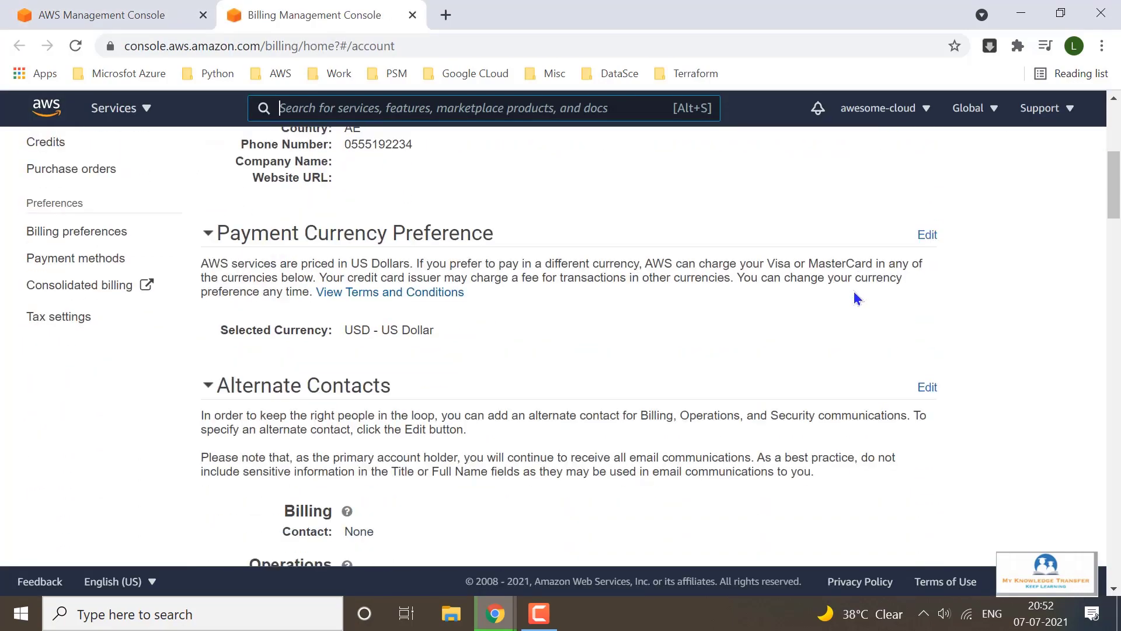
scroll(854, 297, down, 10)
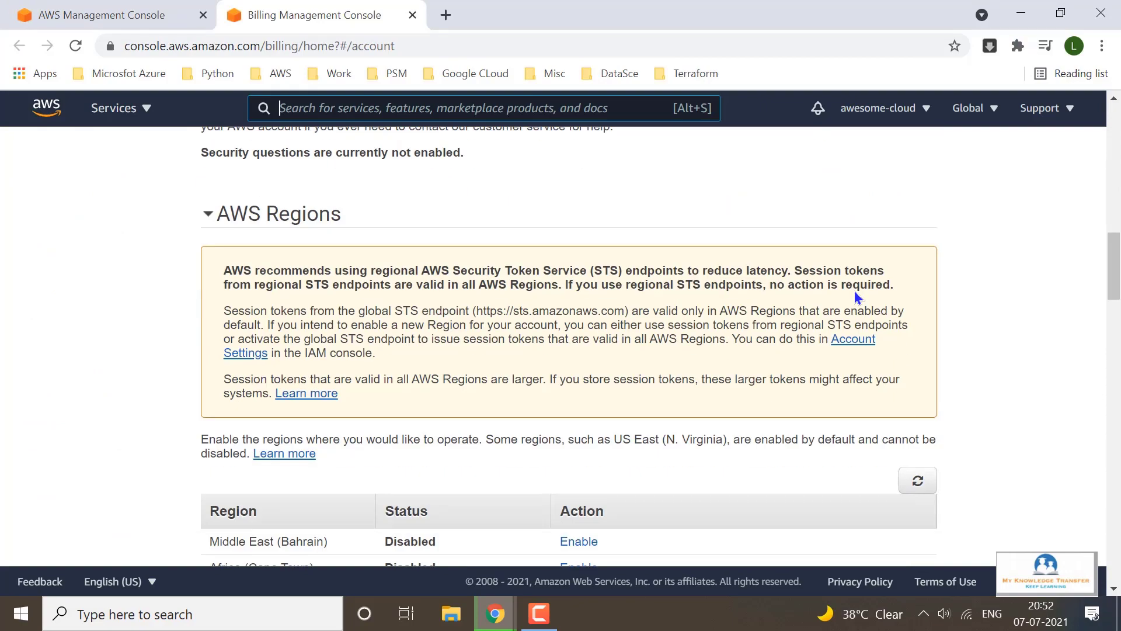
scroll(855, 290, down, 13)
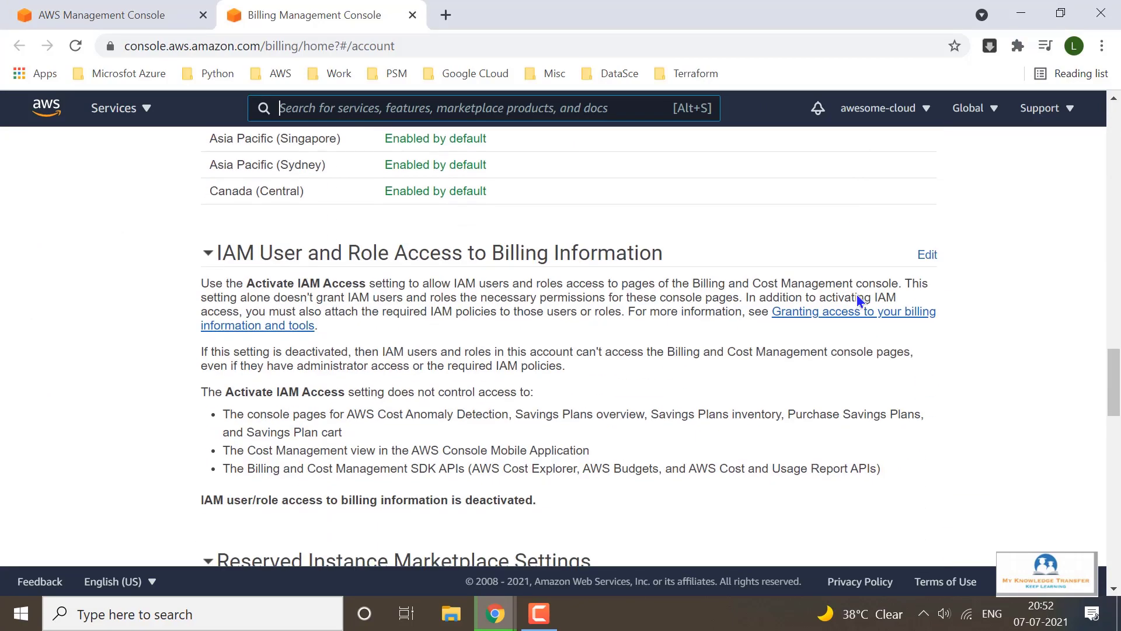
scroll(856, 292, down, 3)
scroll(856, 292, up, 2)
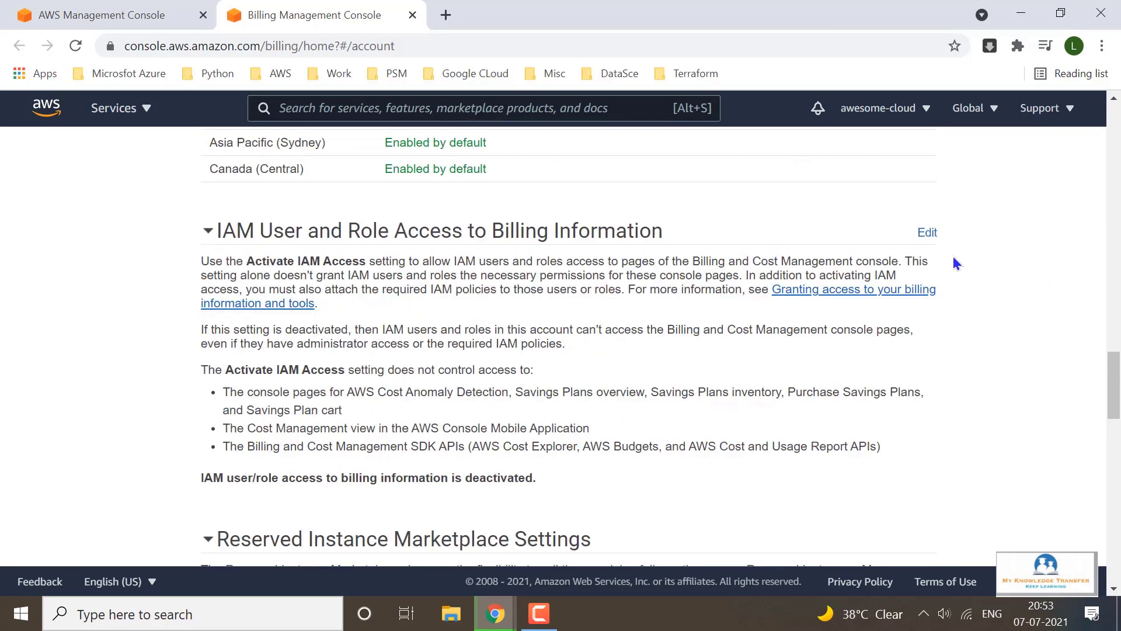
click(928, 233)
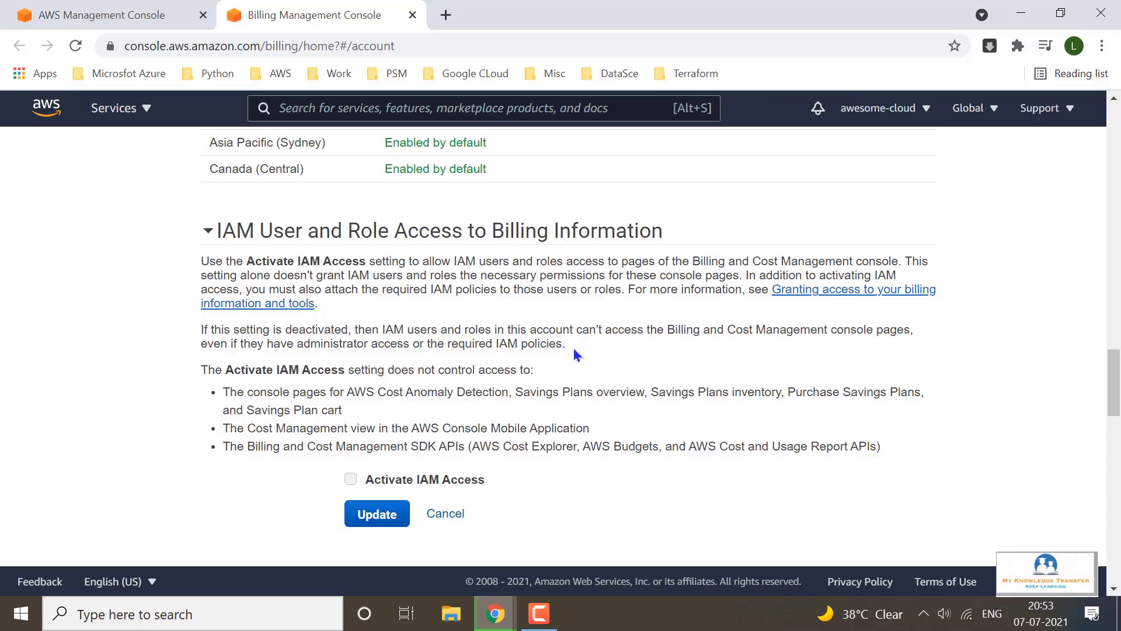
click(350, 480)
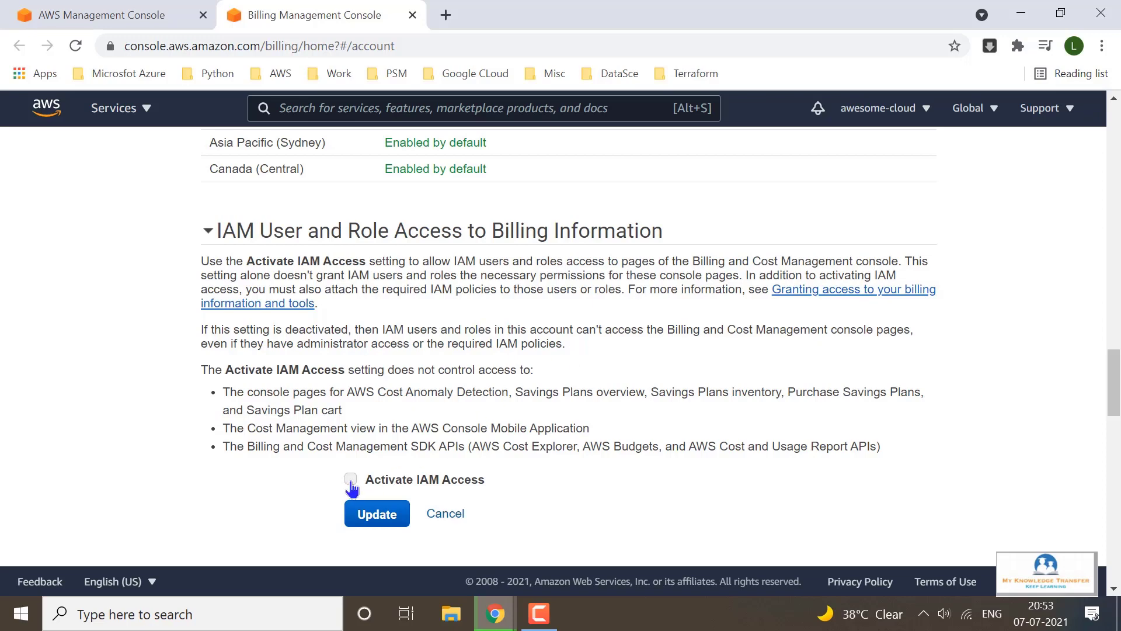
click(379, 518)
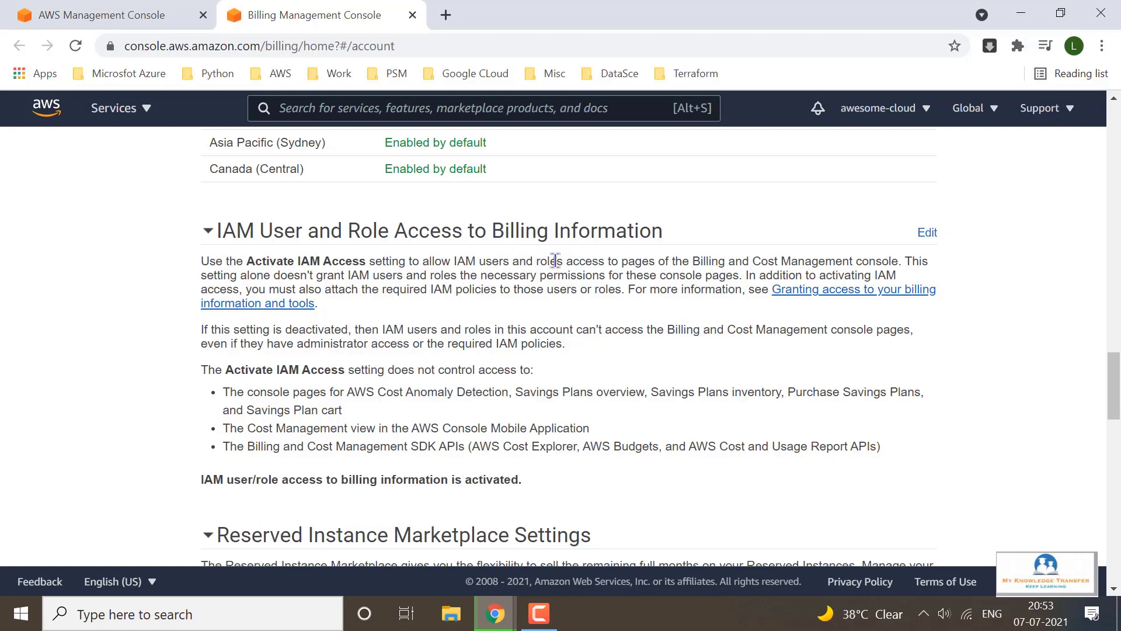
Step: Activate MFA for the root user on the security credentials page using a virtual MFA device
scroll(584, 356, up, 4)
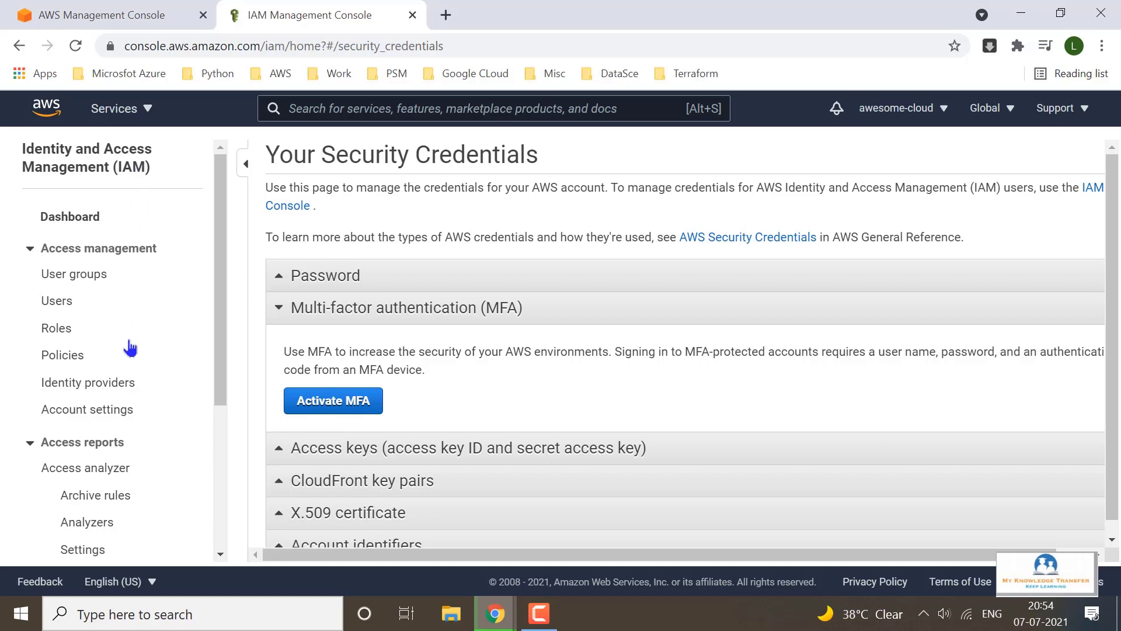
click(348, 409)
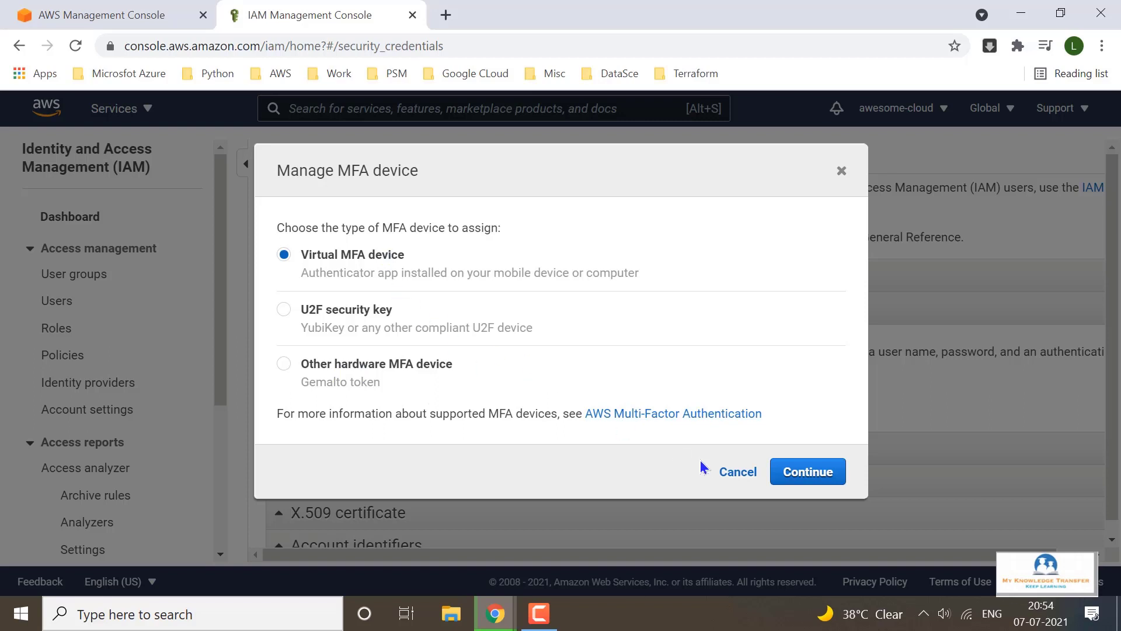
click(825, 480)
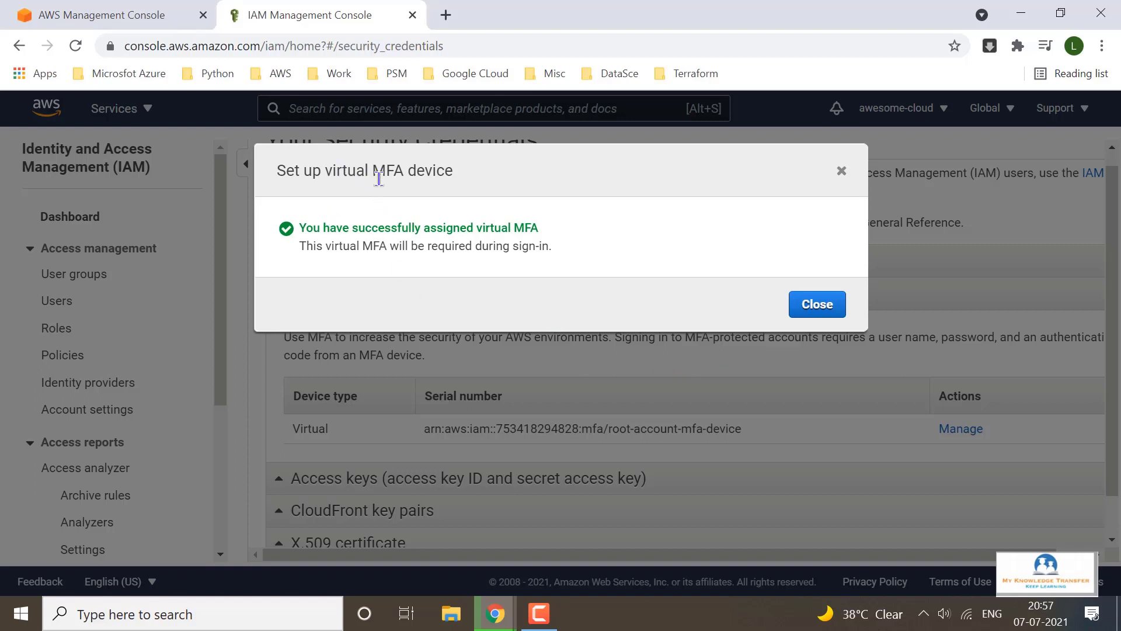
click(813, 306)
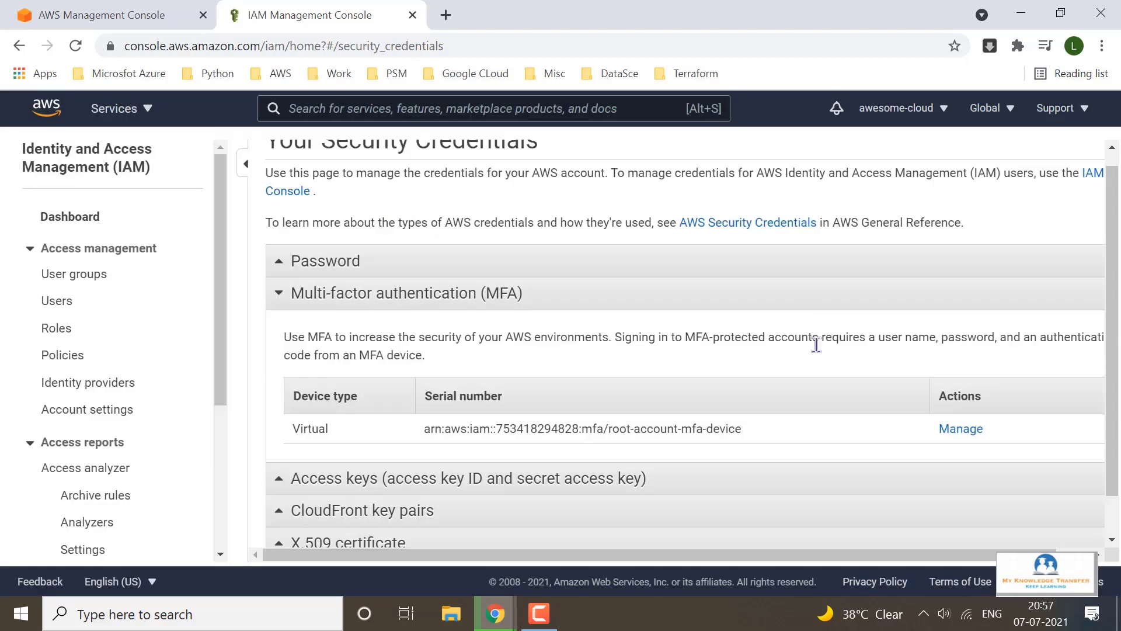
Step: Sign out of the account and open the root user sign-in page again
scroll(808, 368, up, 1)
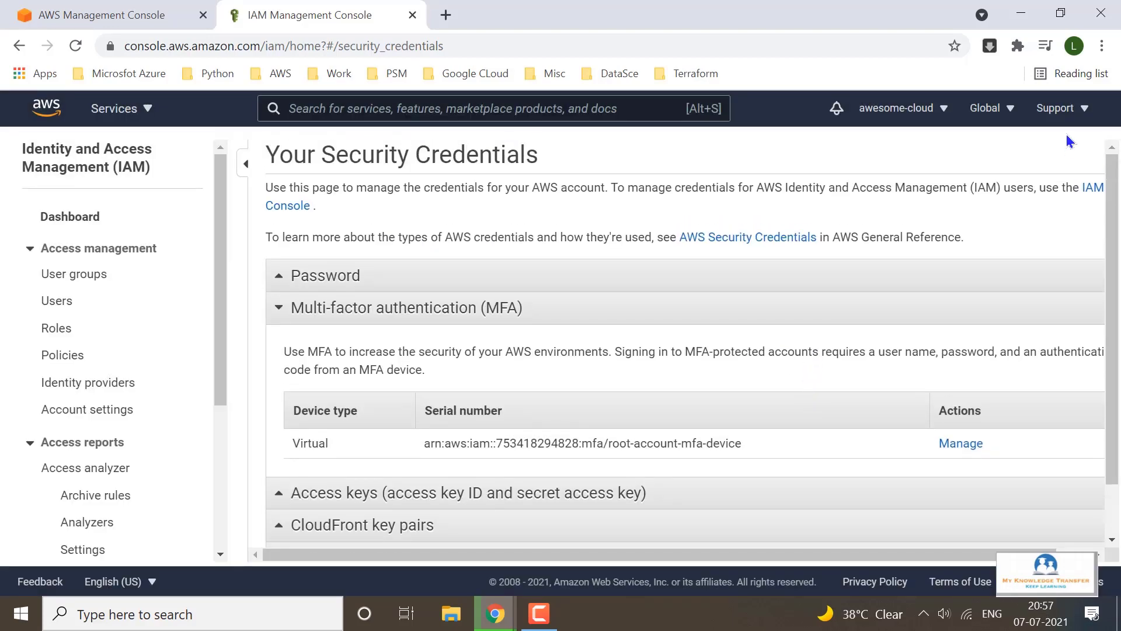
click(943, 111)
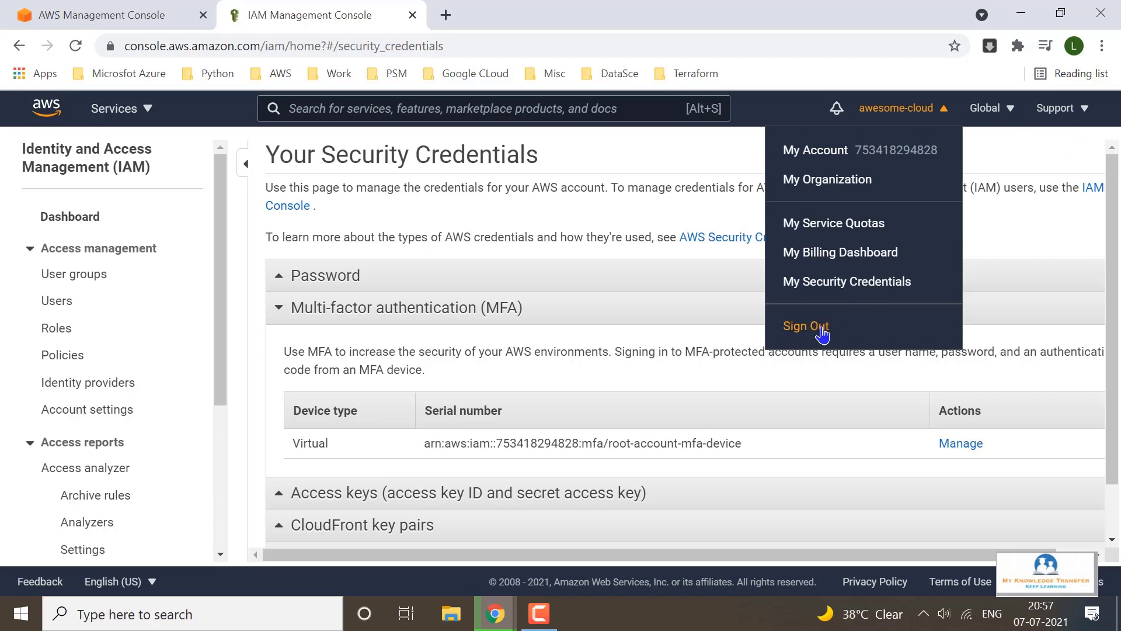
click(798, 327)
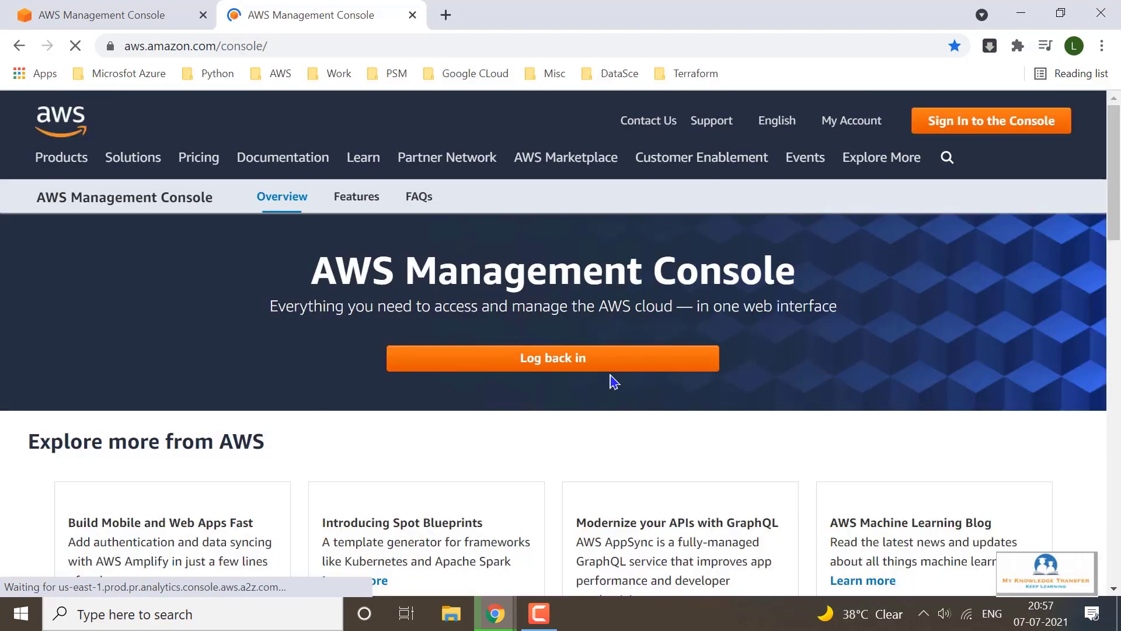
click(604, 368)
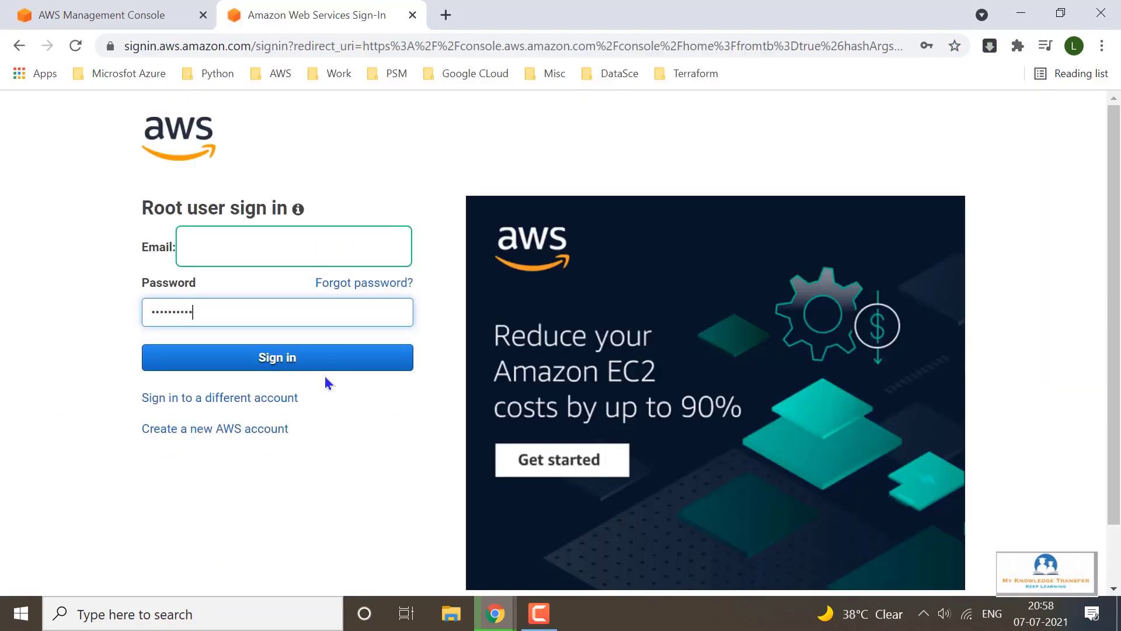
Step: Sign in as the root user and submit the MFA authentication code from the virtual device
click(323, 358)
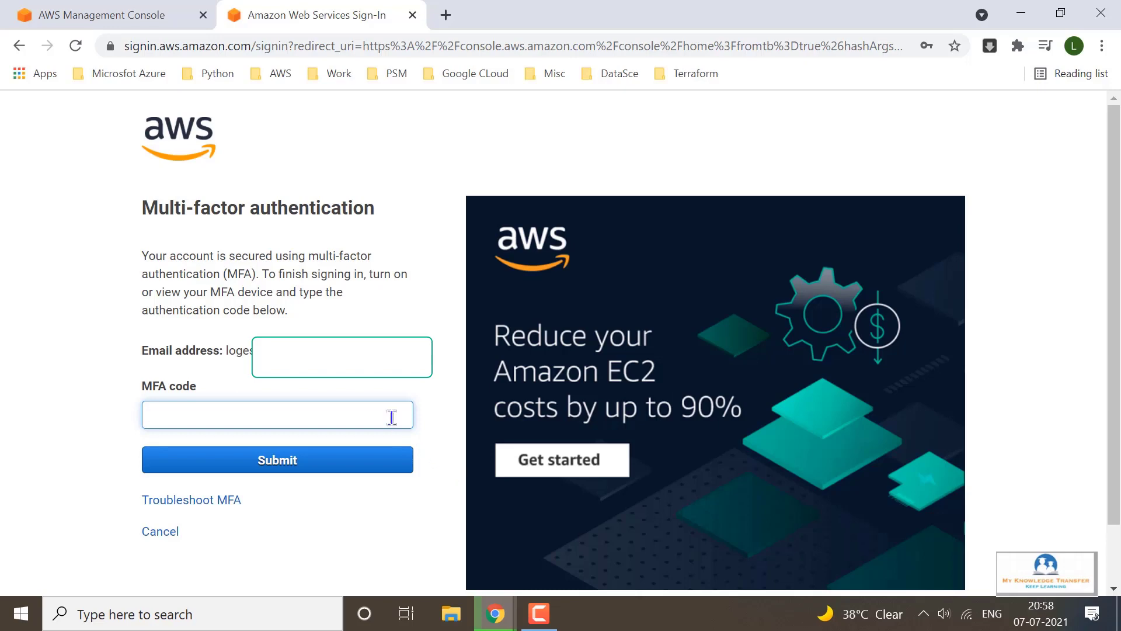
click(322, 456)
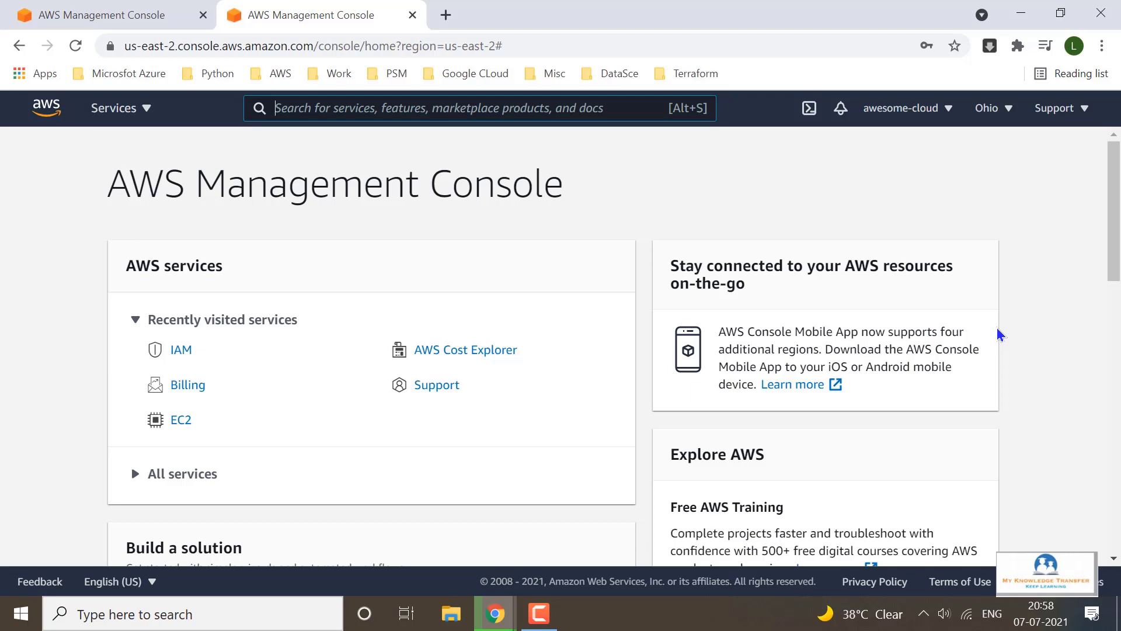
Step: Search for the IAM service and open the IAM dashboard, selecting the IAM users sign-in URL
text(IAM)
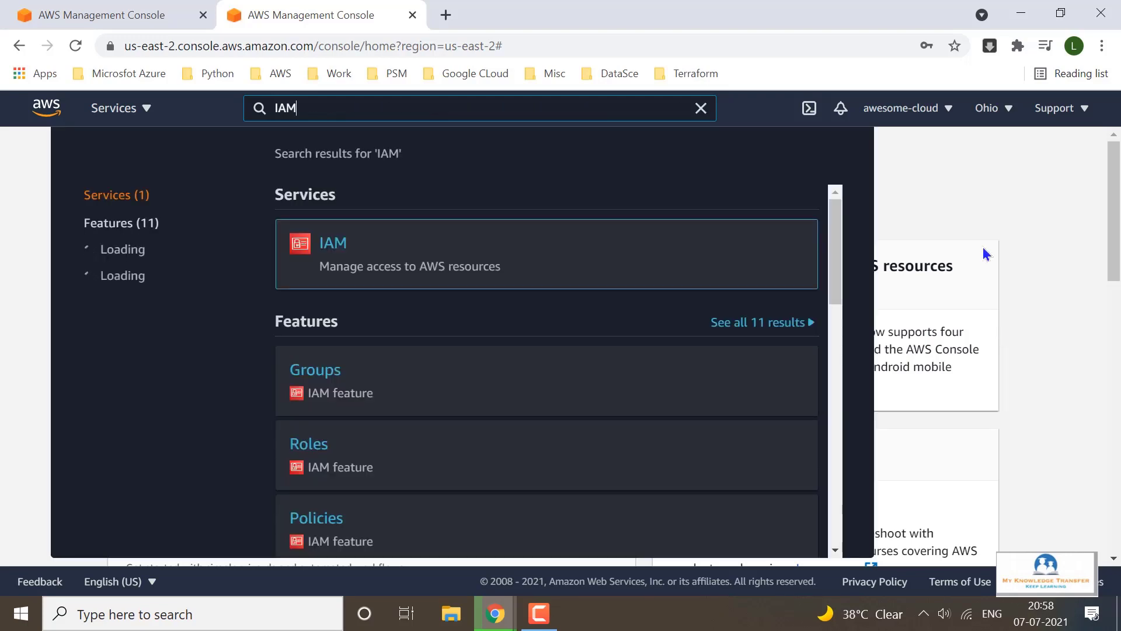
click(329, 250)
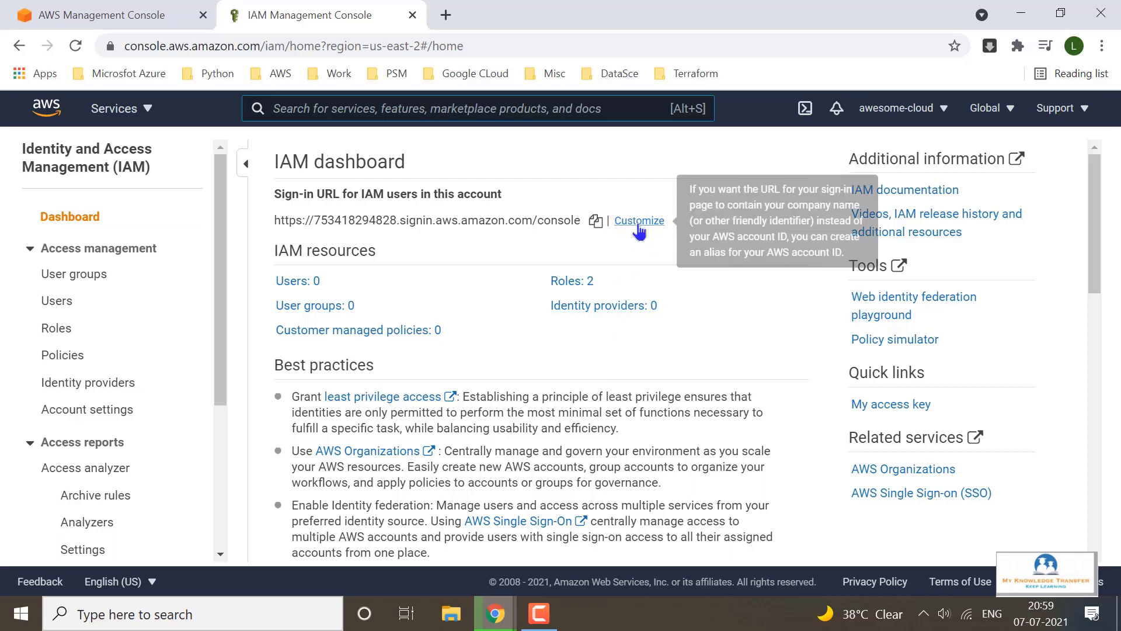
triple_click(326, 218)
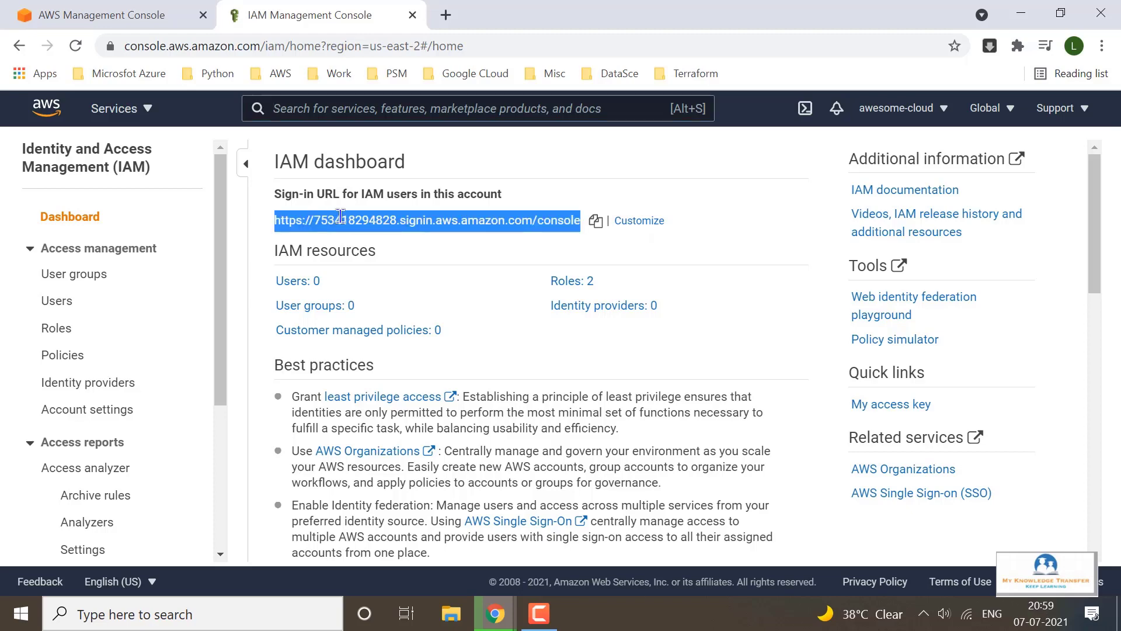
Step: Customize the IAM users sign-in URL with the account alias awesome-cloud and copy the new URL
click(640, 220)
text(awe)
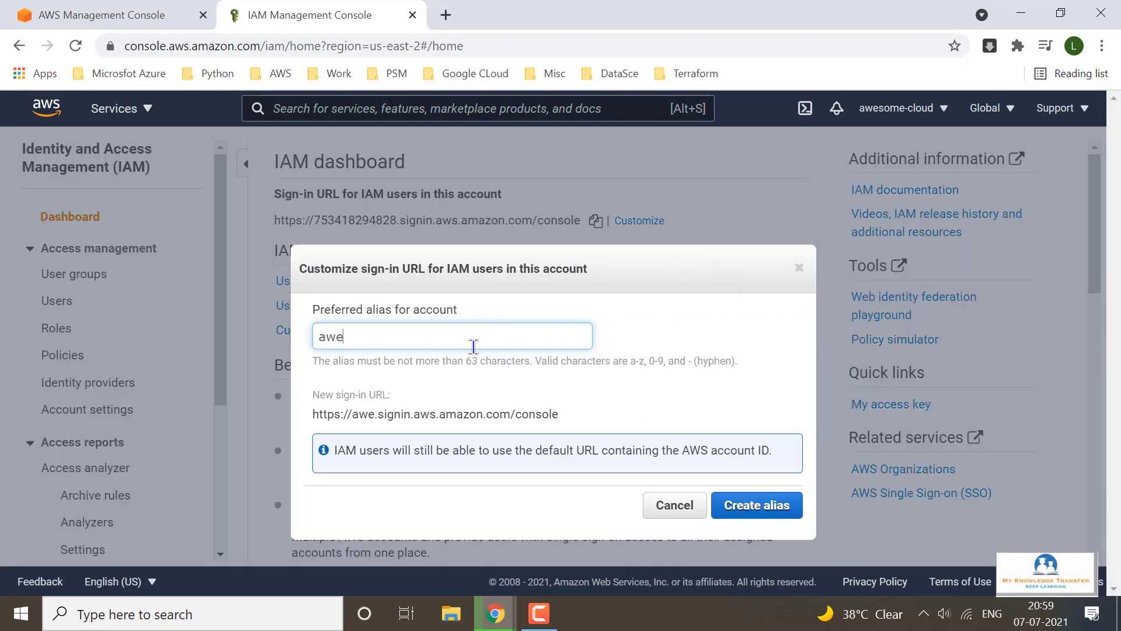
text(some-cloud)
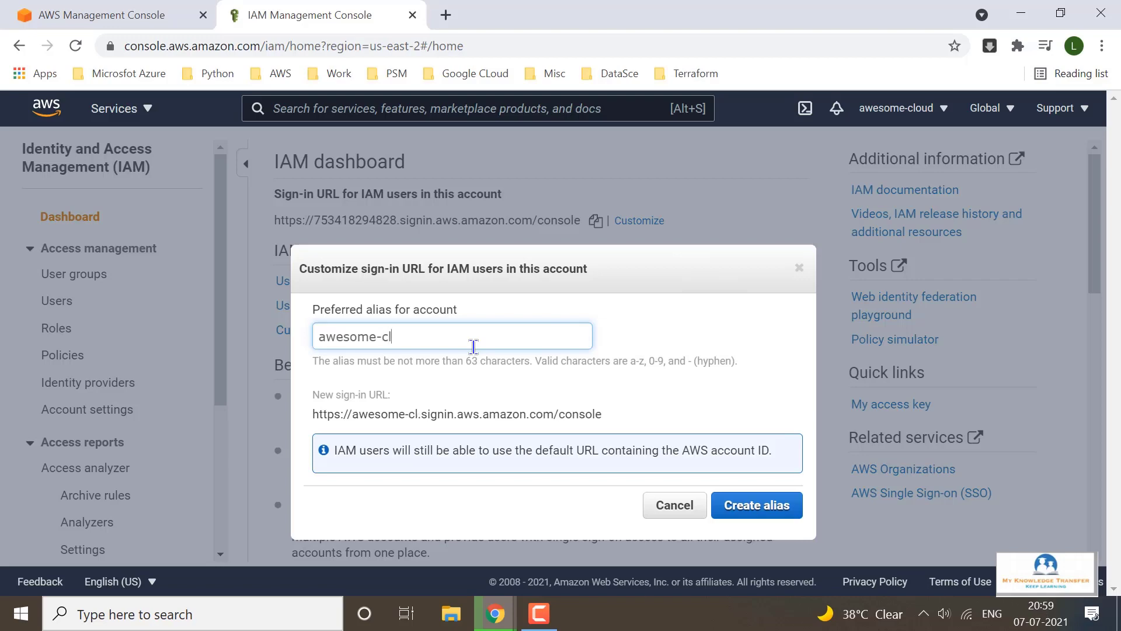
click(756, 511)
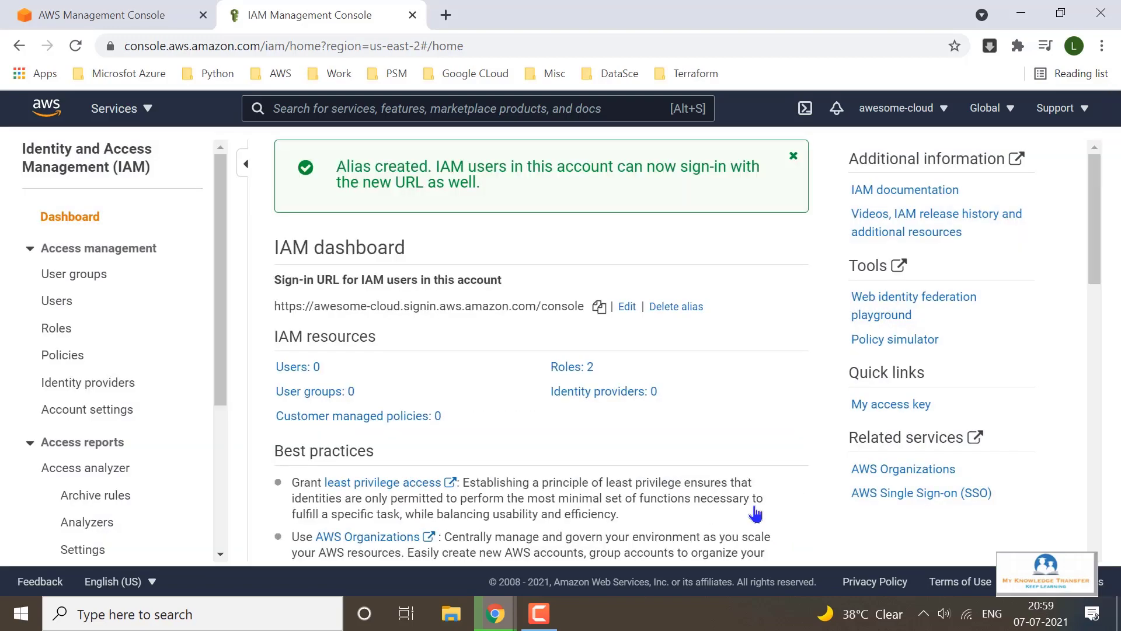
click(599, 306)
Step: Open Users and start adding a new IAM user named ac-iamadmin
scroll(781, 423, down, 1)
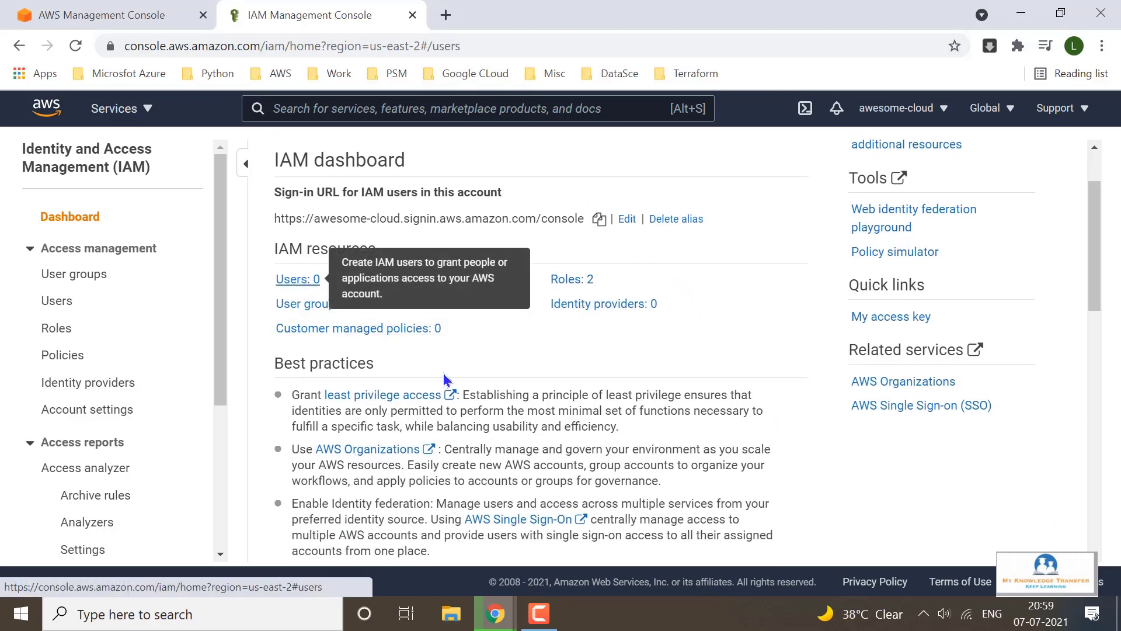
click(301, 279)
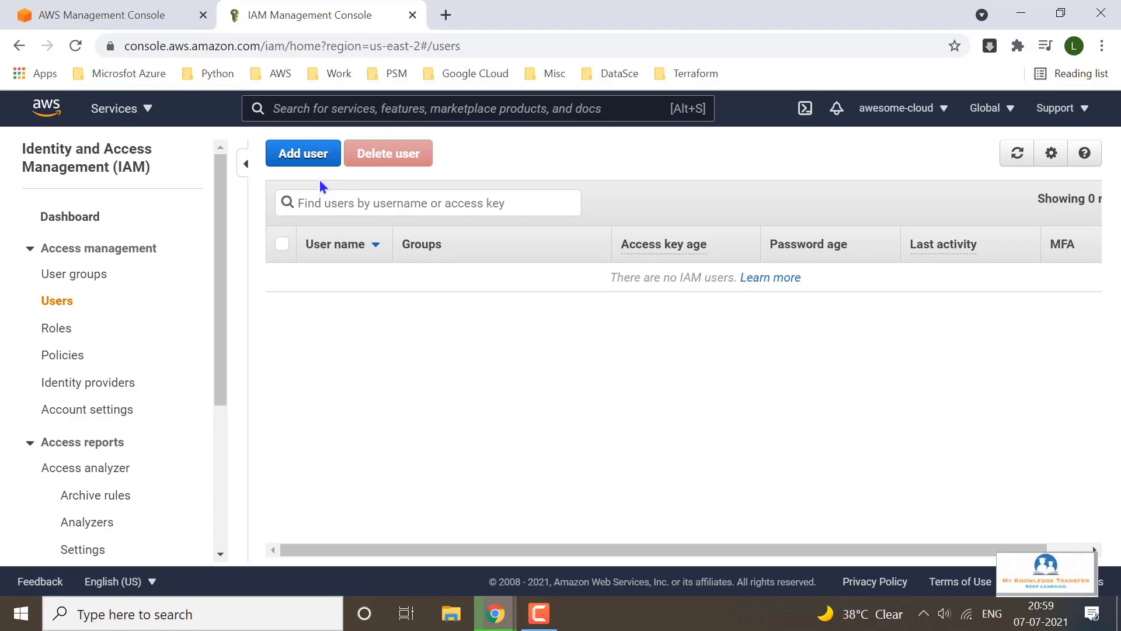
click(303, 155)
click(443, 288)
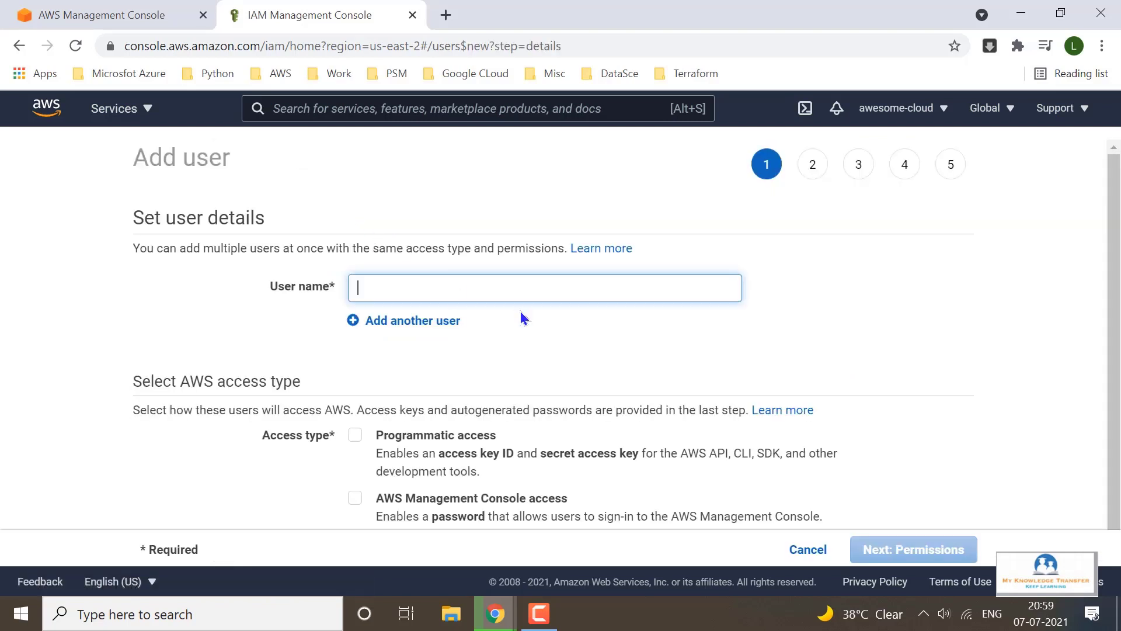
text(iamadmin)
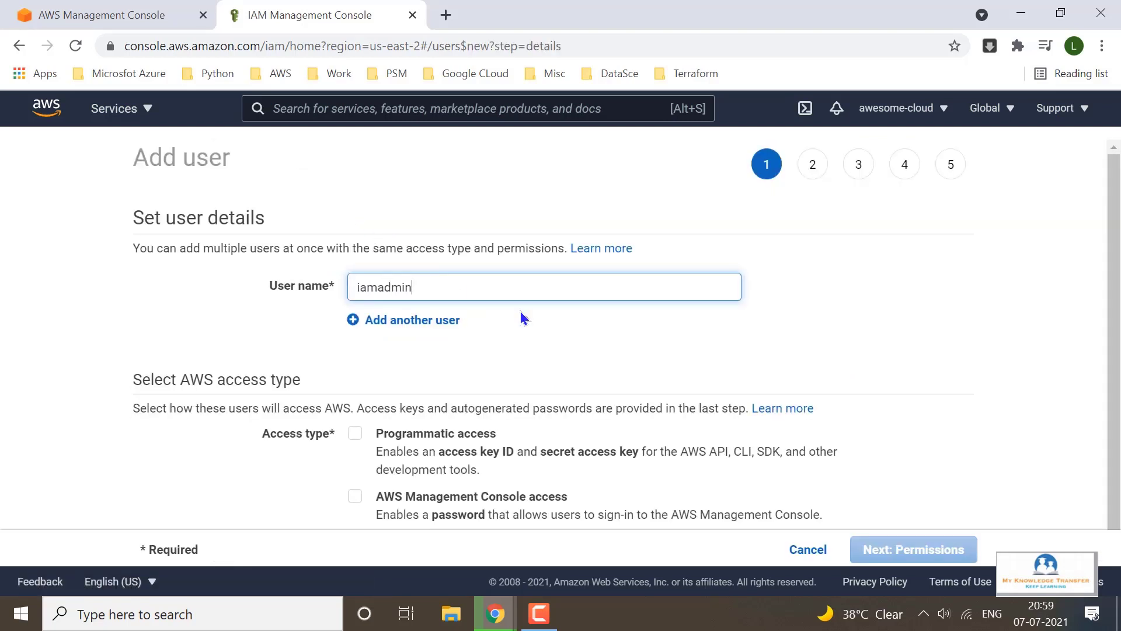
scroll(570, 316, down, 1)
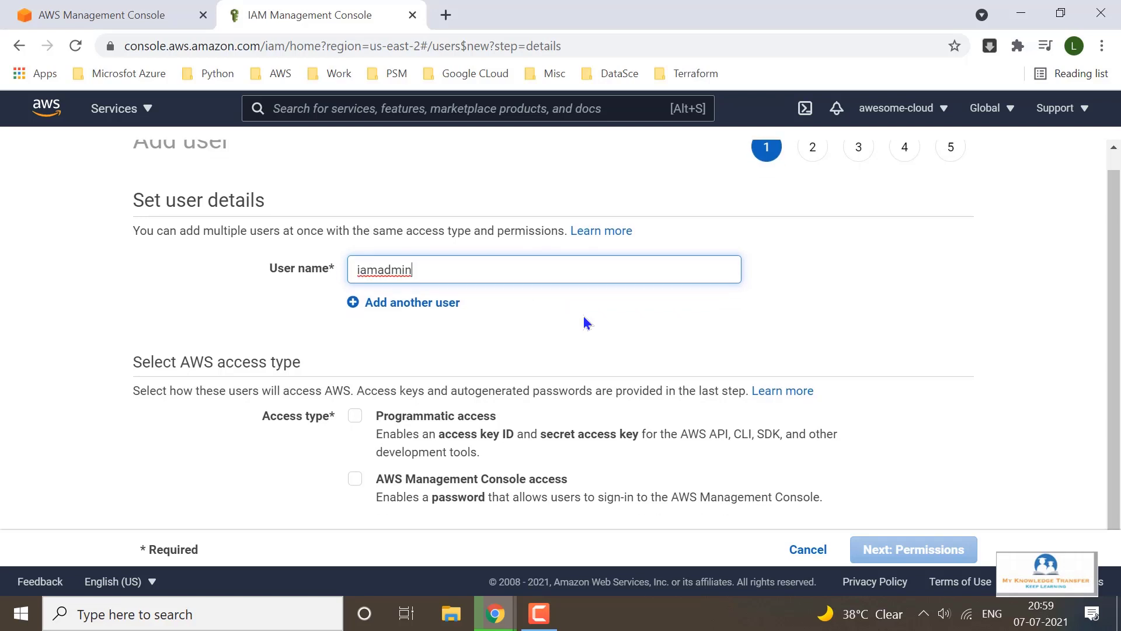
text(ac-)
Step: Enable AWS Management Console access with a custom password, turn off the required password reset, and continue to permissions
click(356, 480)
scroll(759, 439, down, 3)
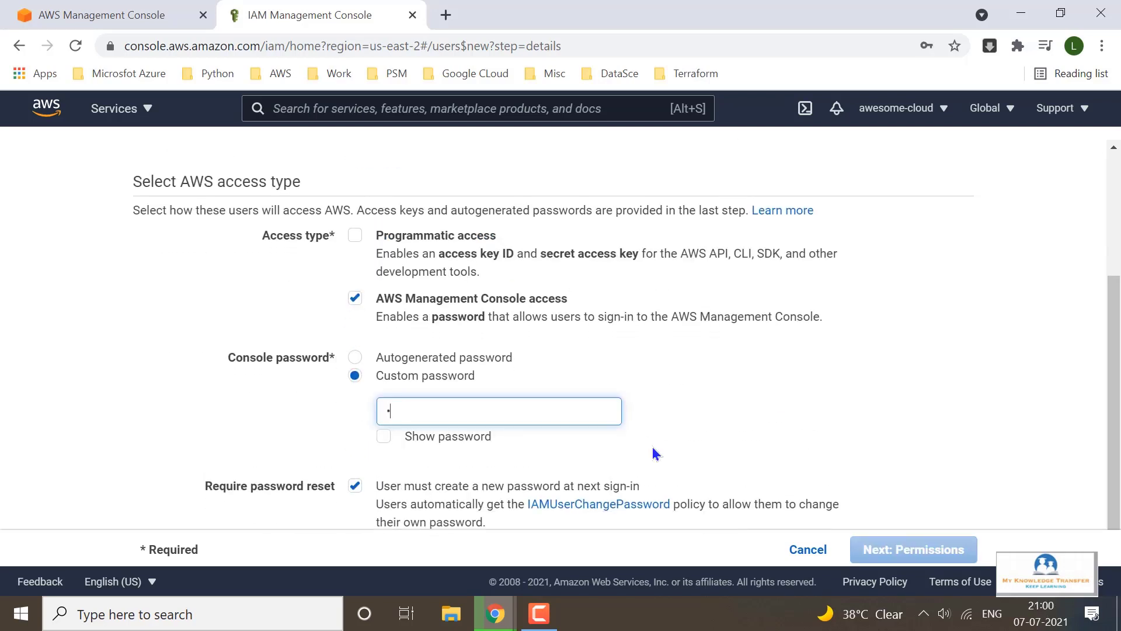
text(••••••••••)
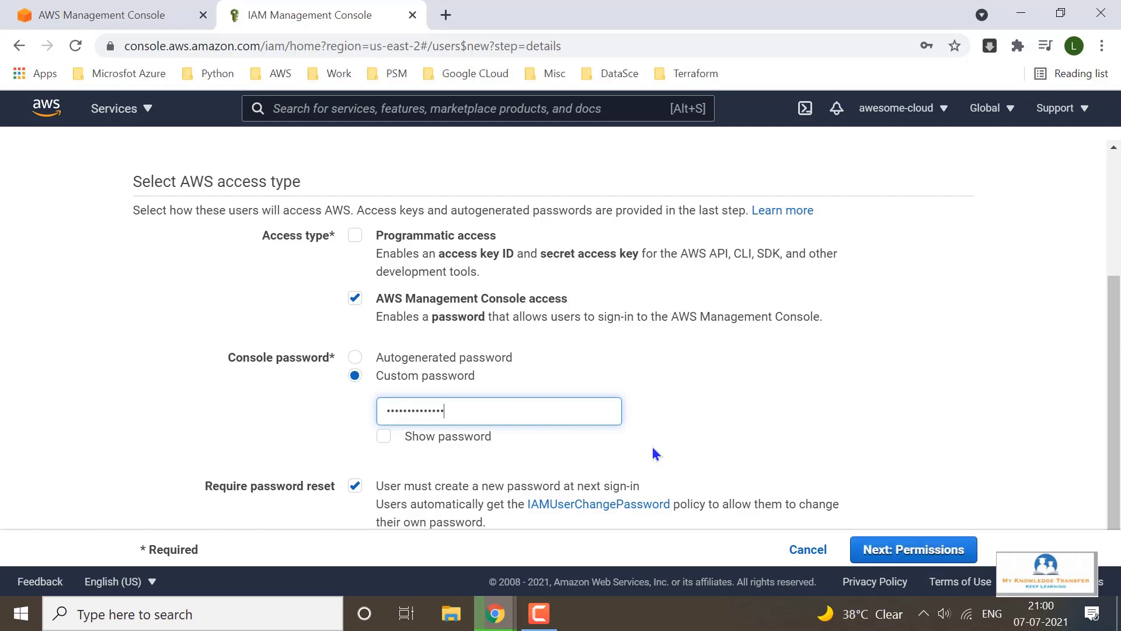
scroll(703, 453, down, 1)
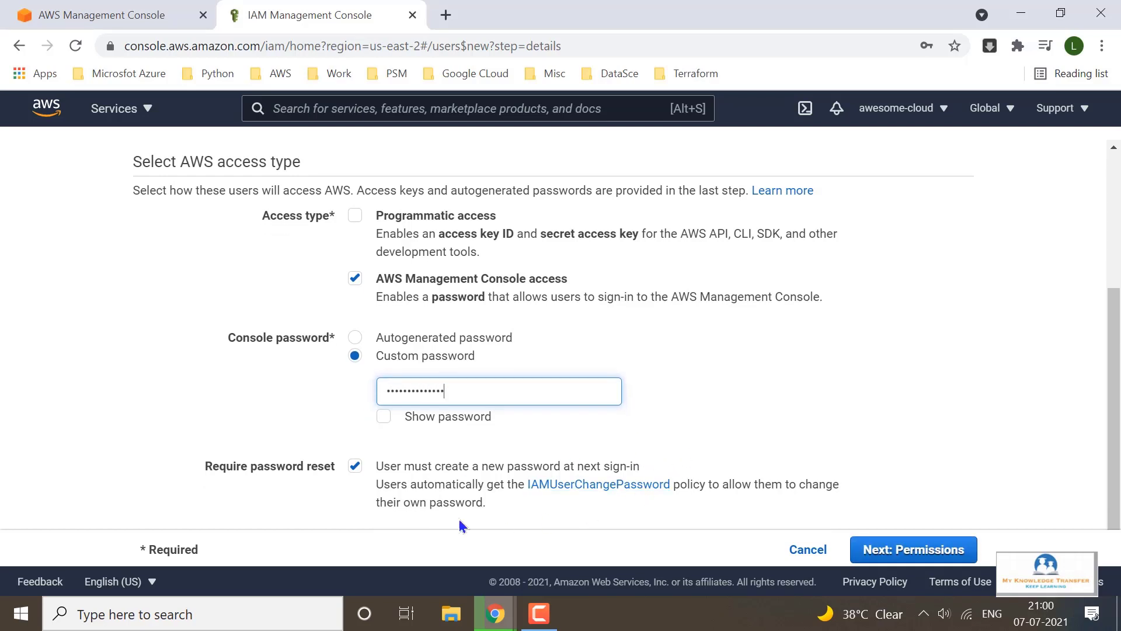
click(355, 467)
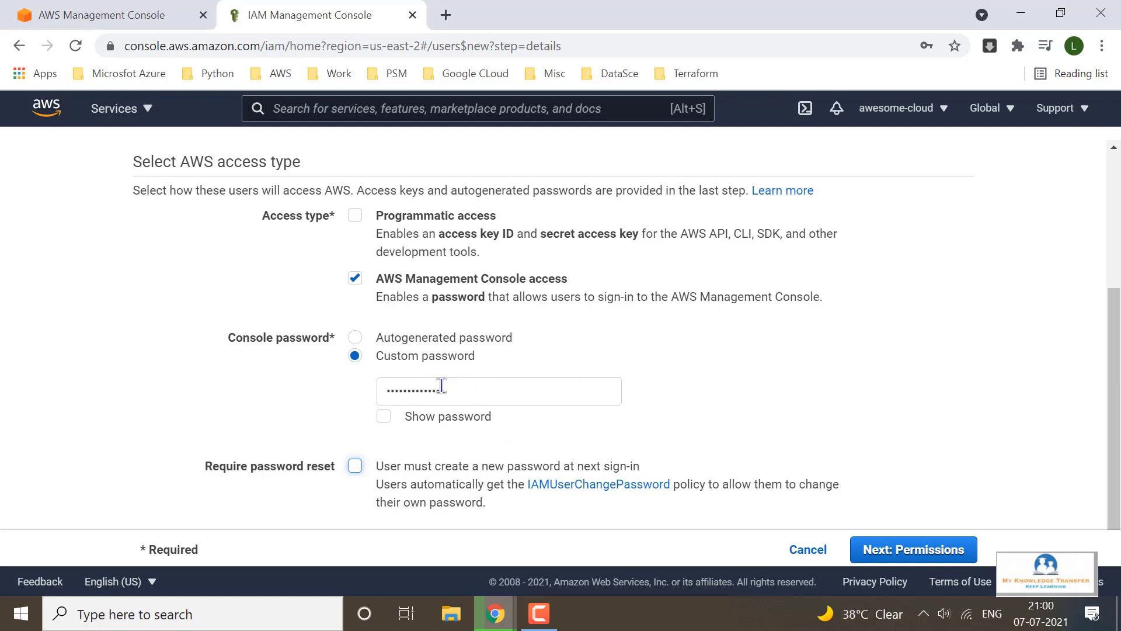
click(907, 551)
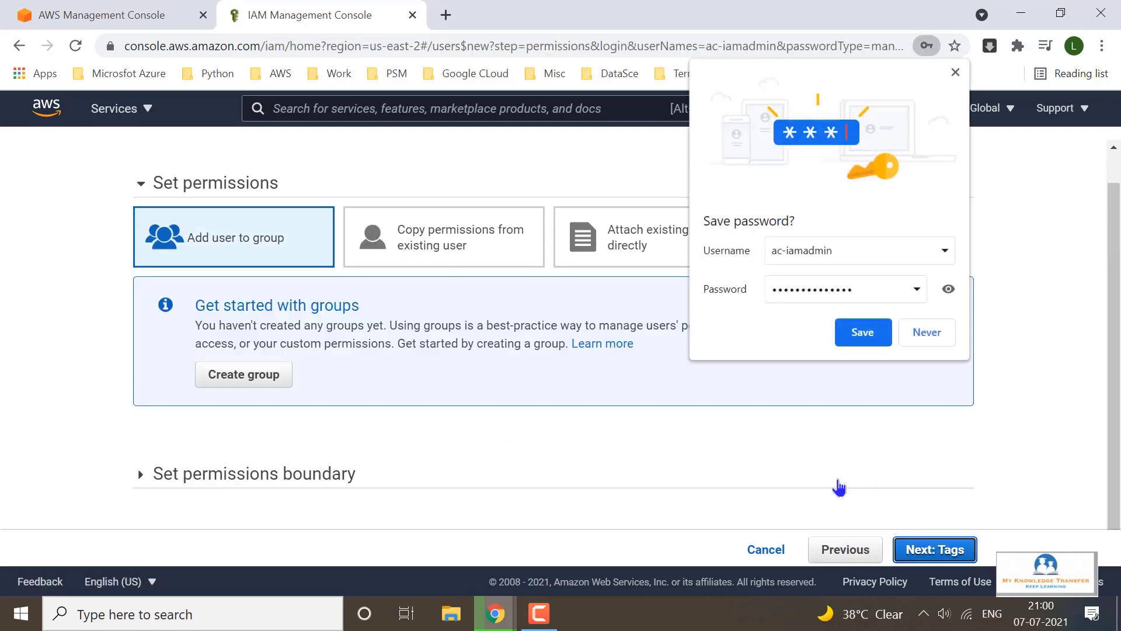
Step: Decline saving the password, switch to attaching existing policies directly, and search the policy list for S3
click(927, 332)
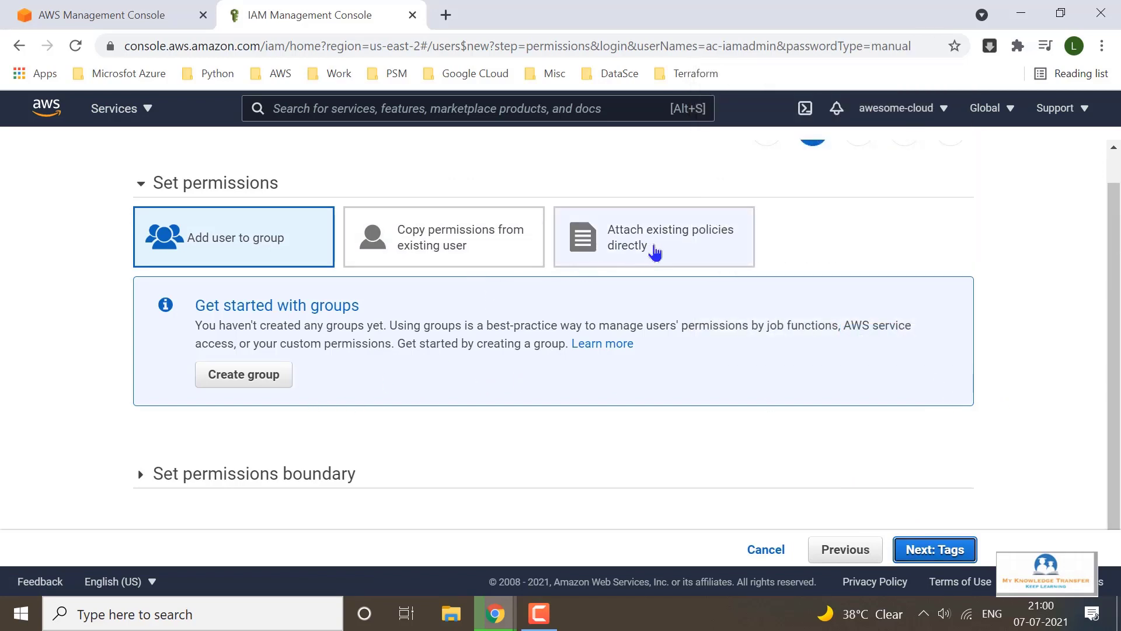
click(655, 247)
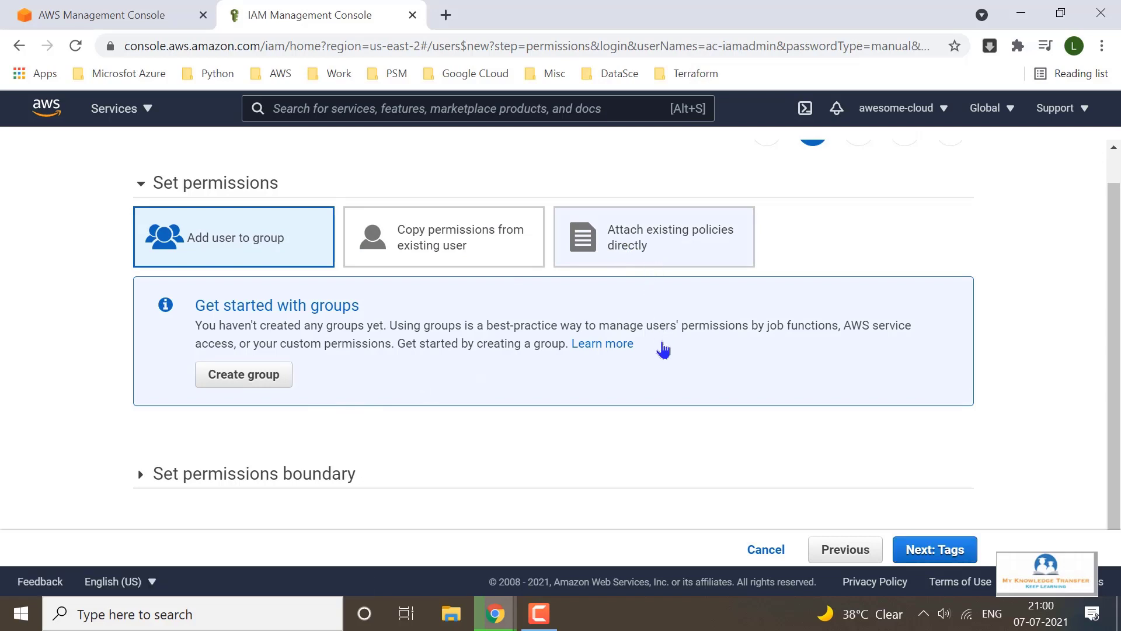
scroll(444, 418, down, 2)
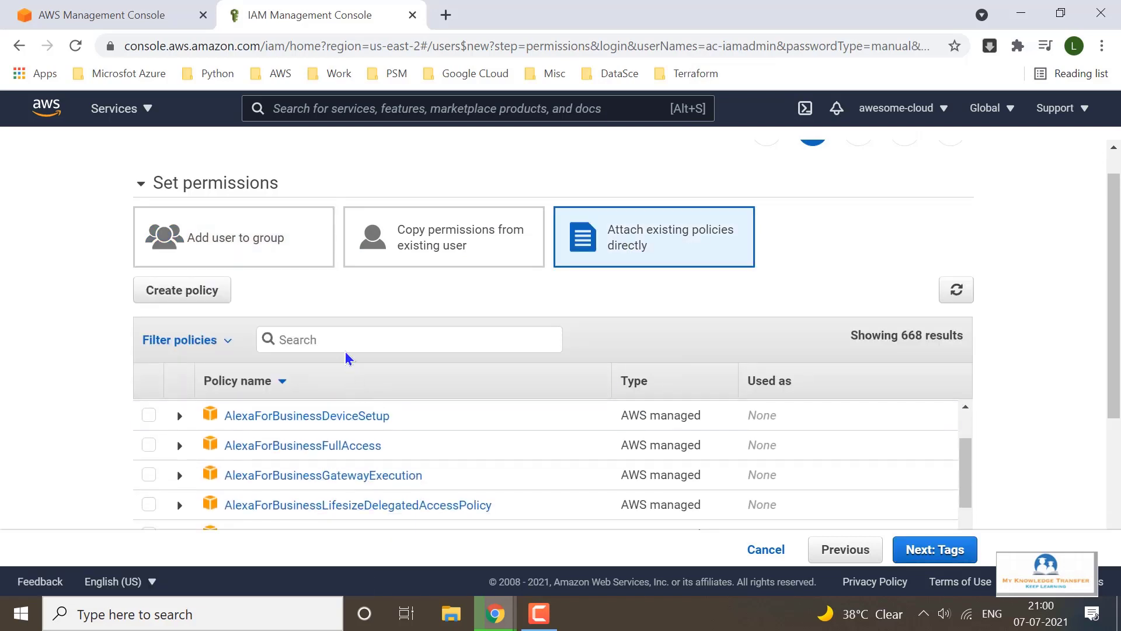
text(S3)
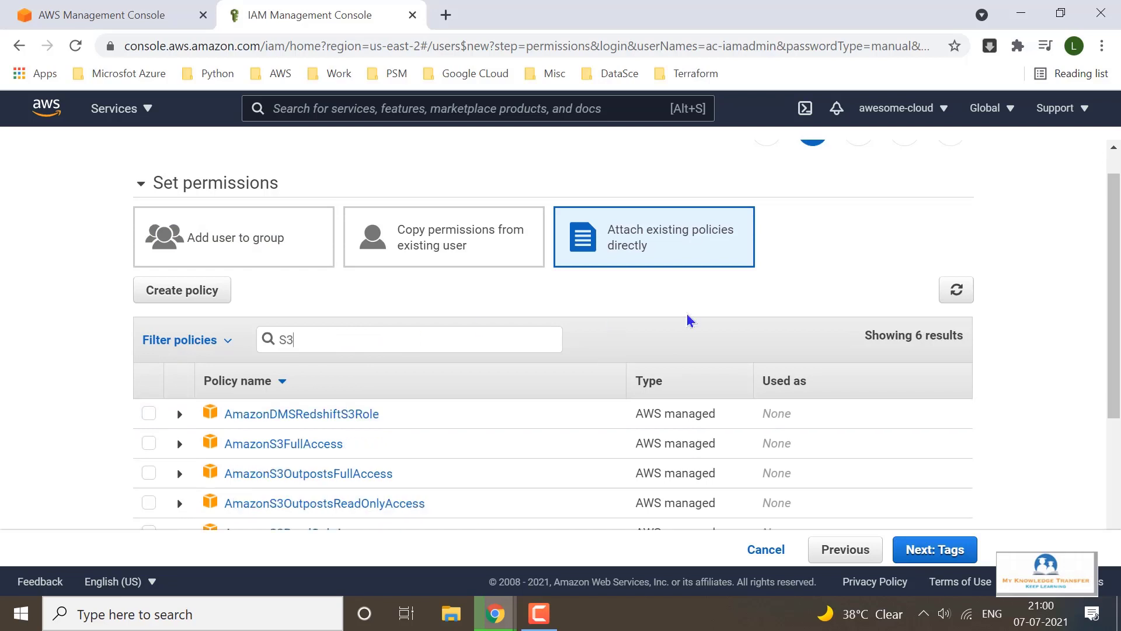
scroll(986, 384, down, 2)
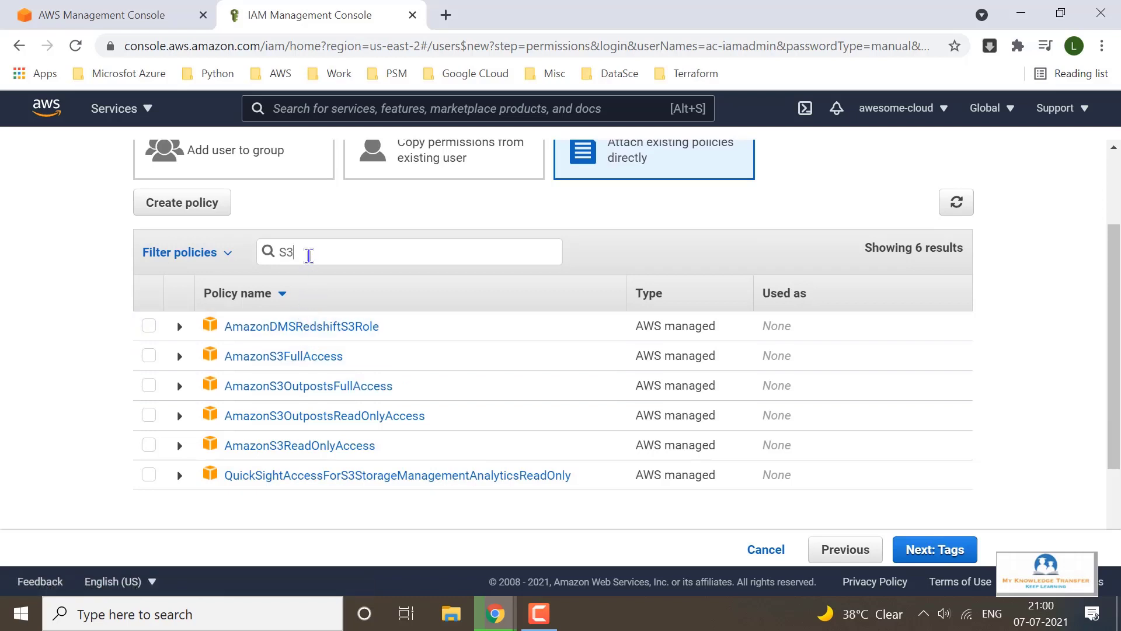
drag(306, 253, 277, 252)
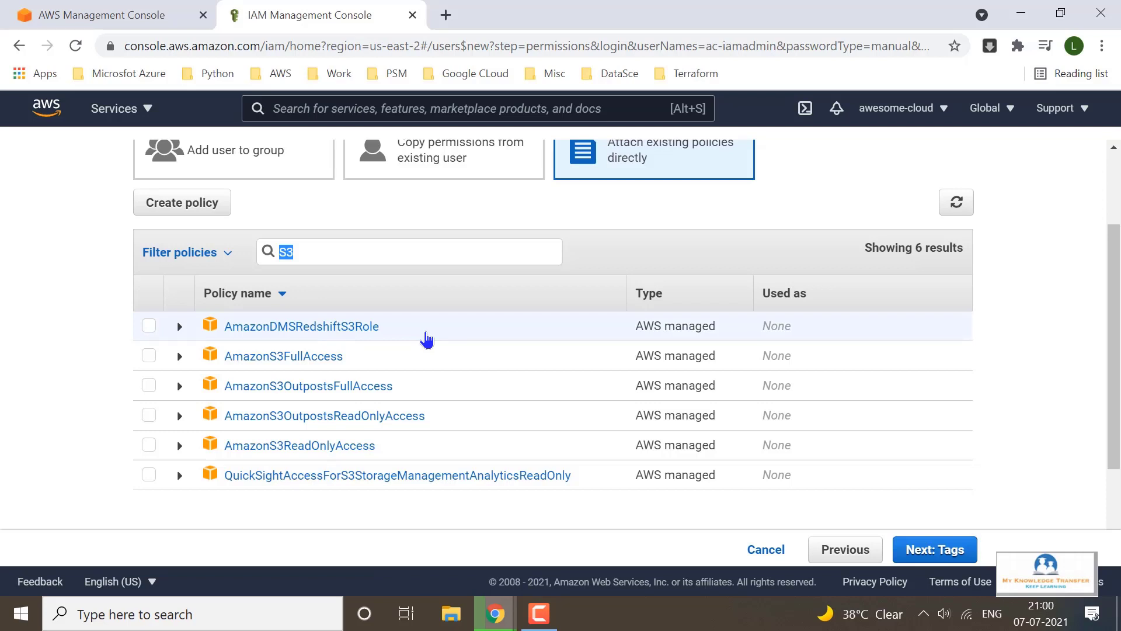
Step: Search the policies for Admin and select the AdministratorAccess policy
text(EC2)
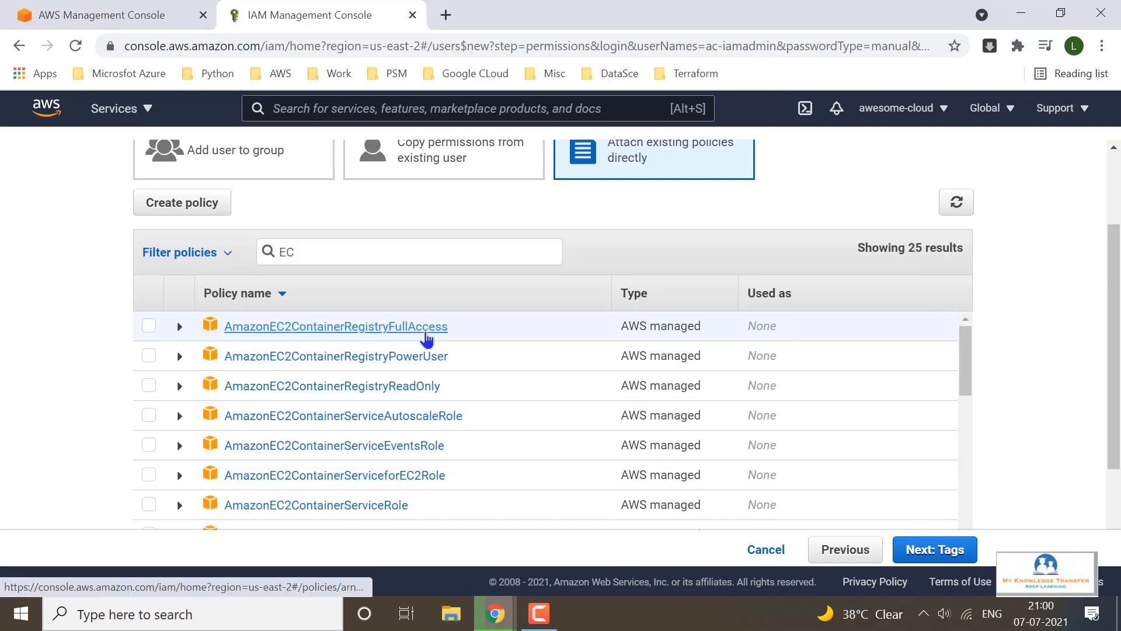
key(BackSpace)
key(BackSpace)
text(S3)
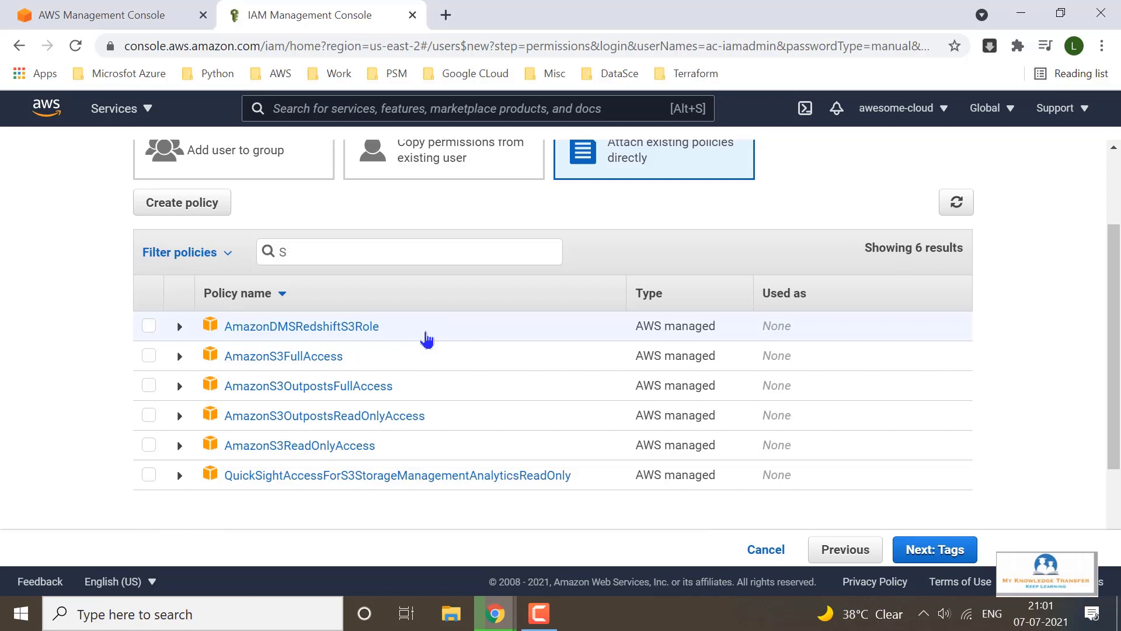
key(BackSpace)
text(Admin)
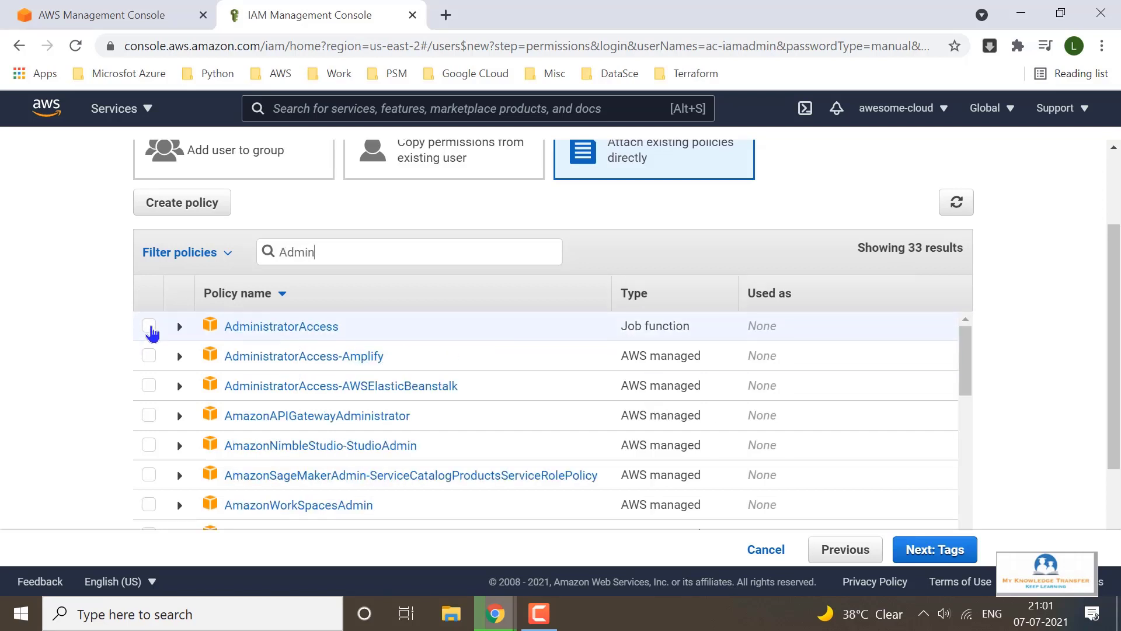
click(149, 326)
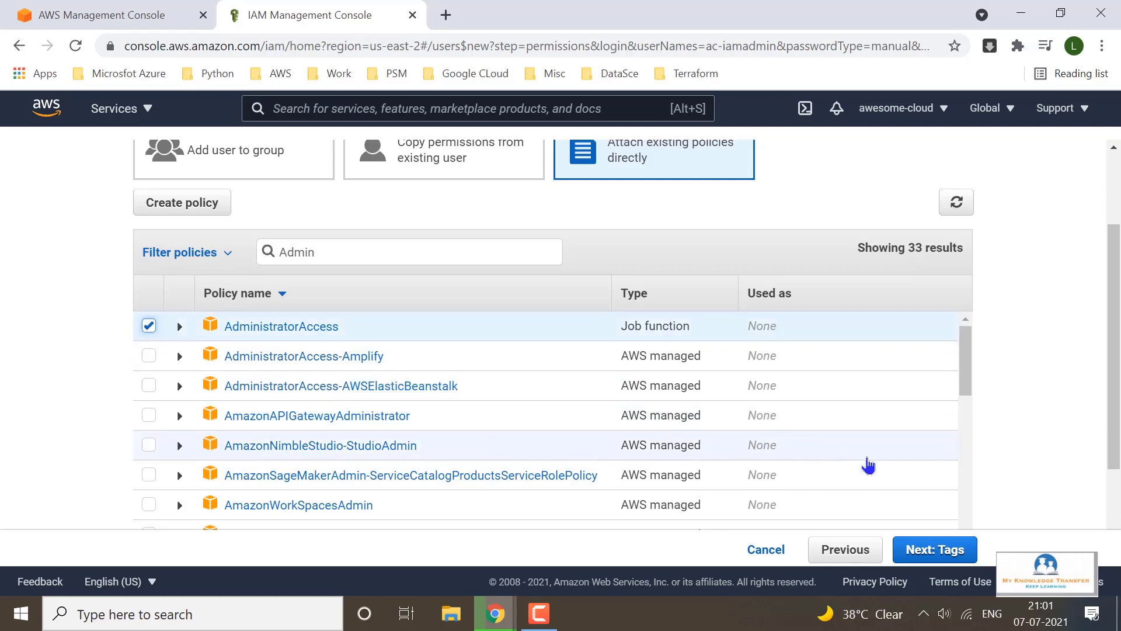
Step: Add a tag with key Department and value Admin, and continue to the review page
scroll(934, 474, down, 5)
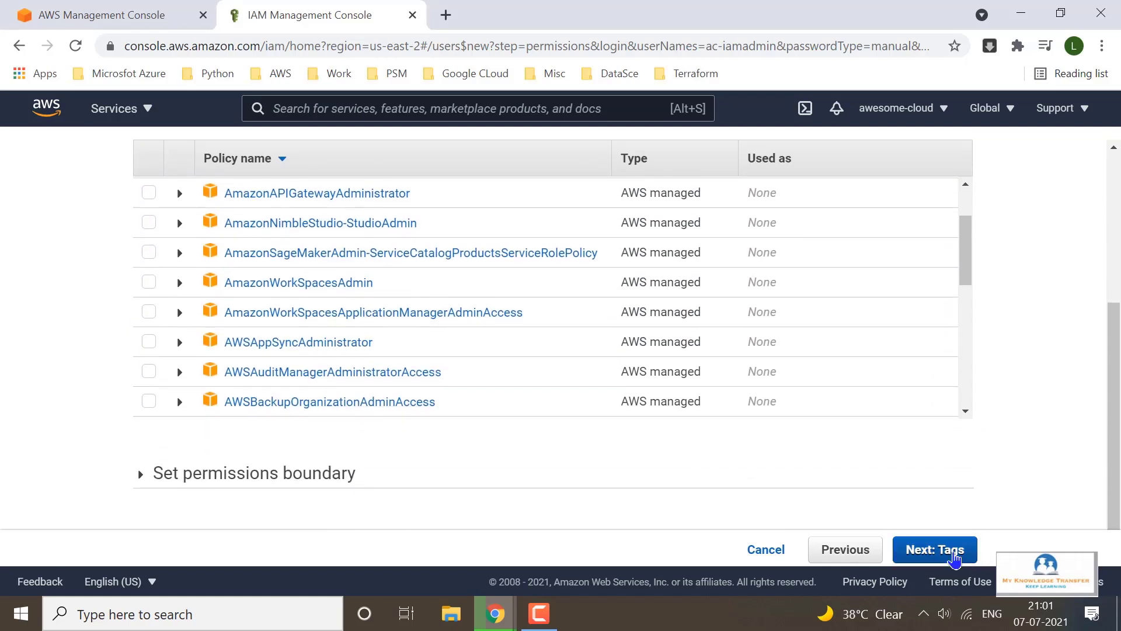
click(954, 558)
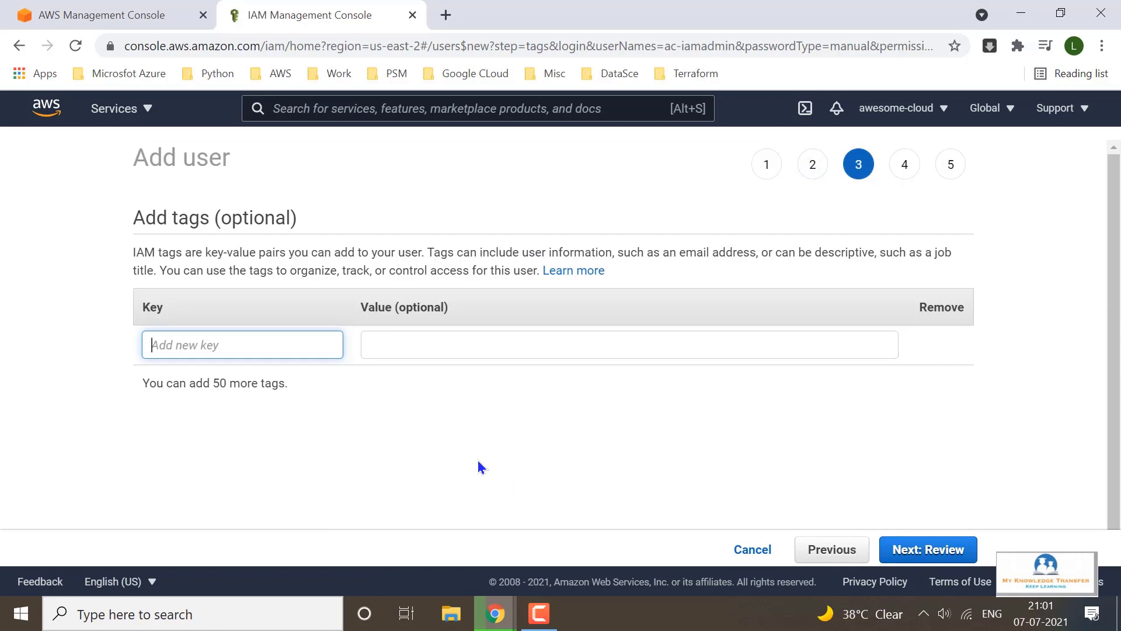
text(Department)
key(Tab)
text(Admin)
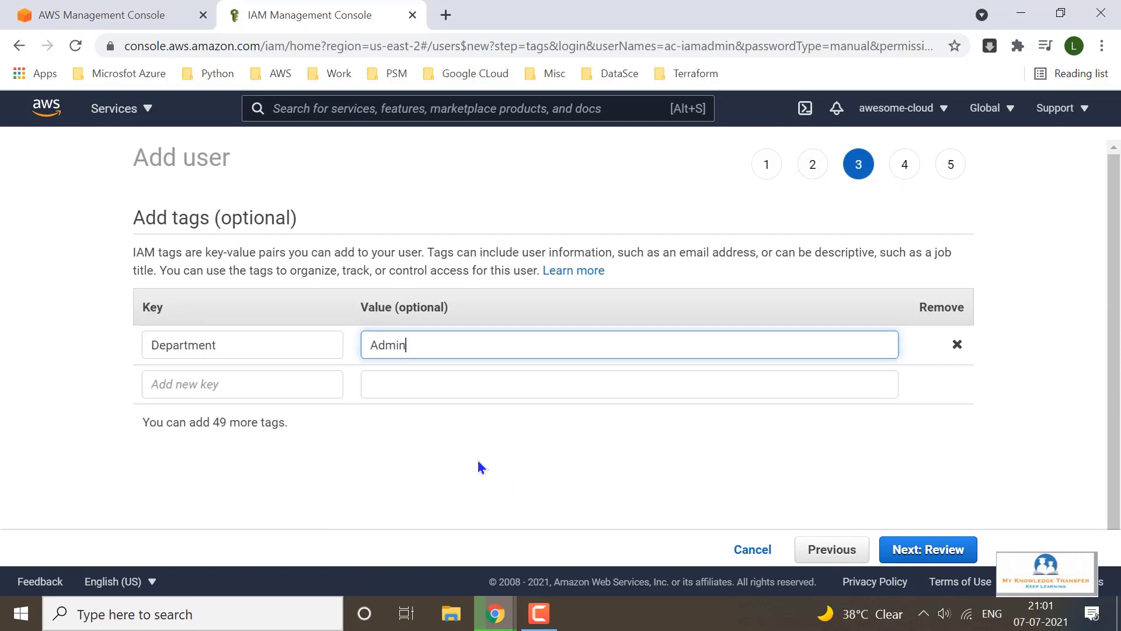
scroll(746, 415, down, 1)
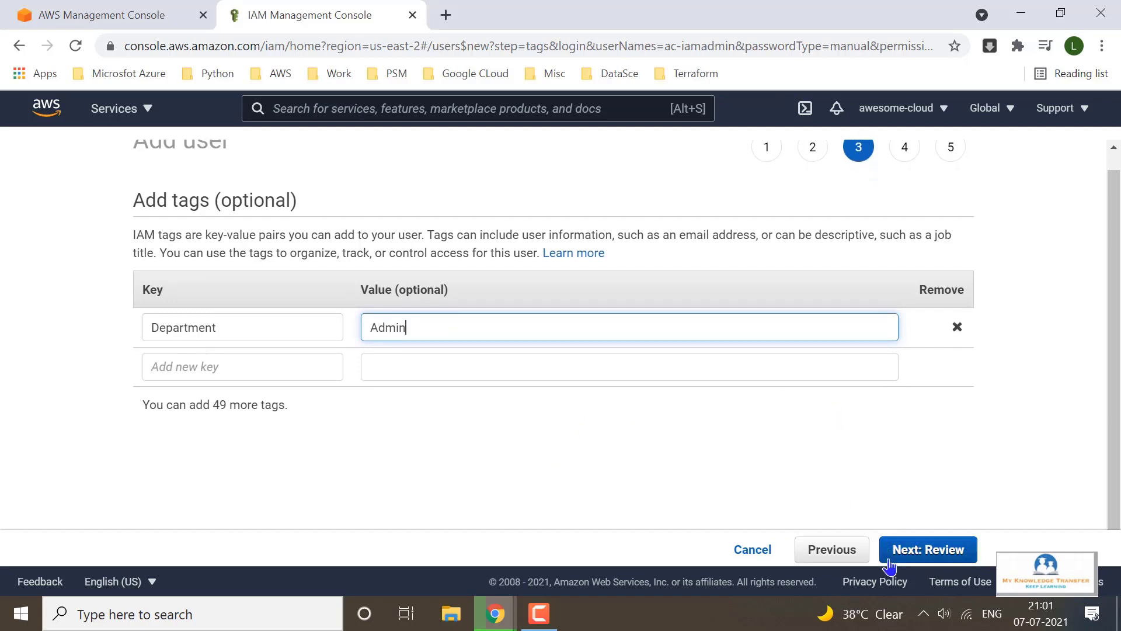
click(915, 556)
Step: Review the user details, permissions and tags, and create the user
scroll(857, 448, down, 3)
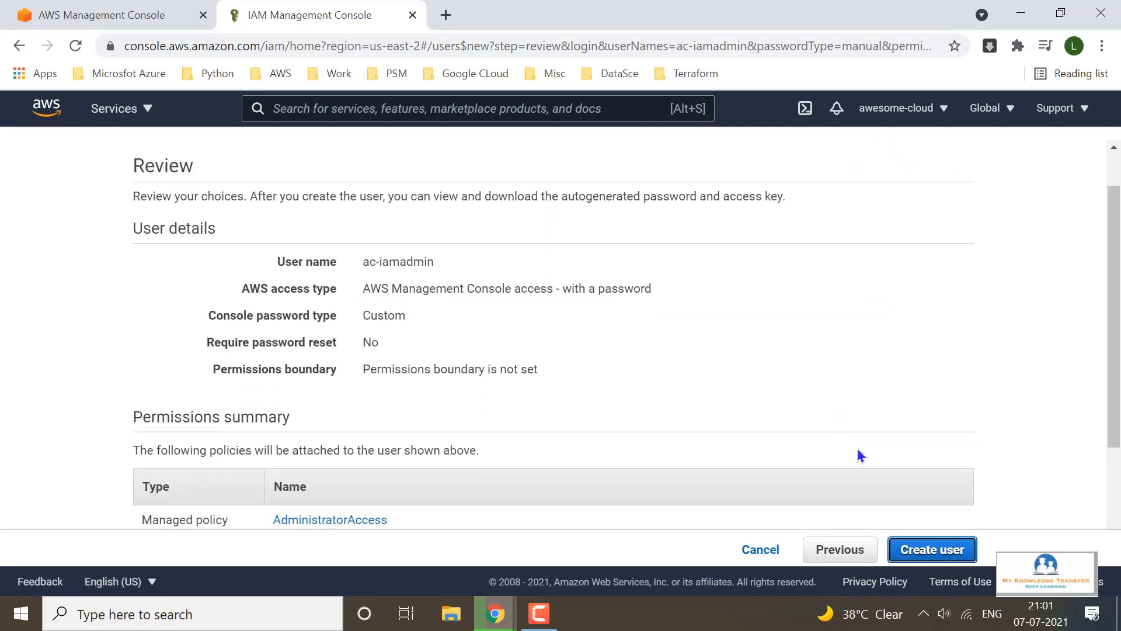
scroll(870, 445, down, 1)
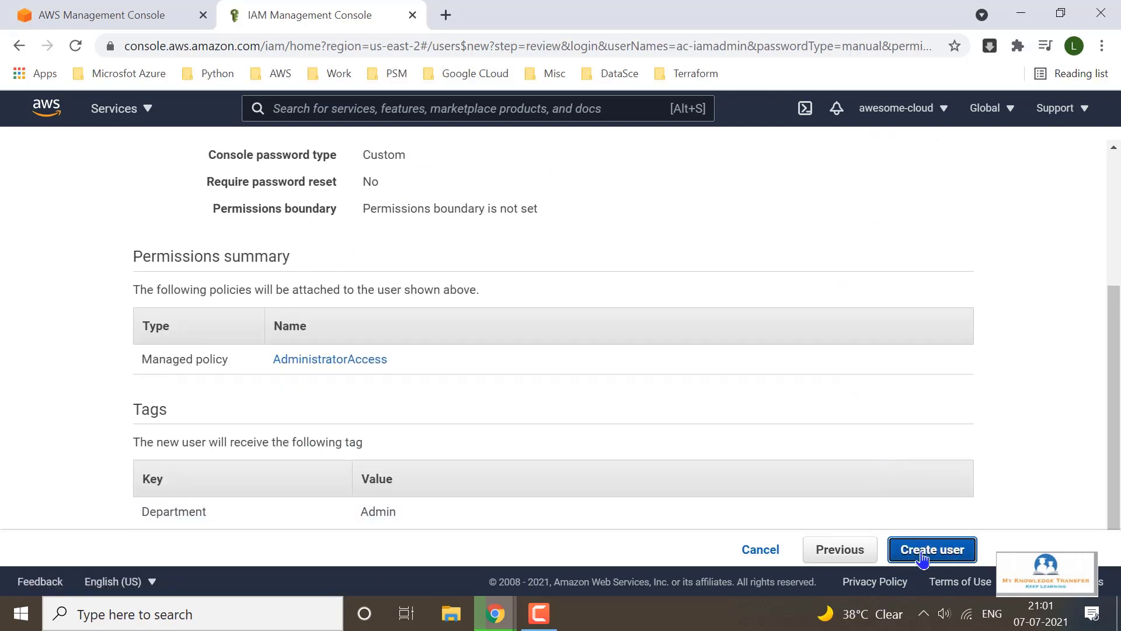
click(931, 556)
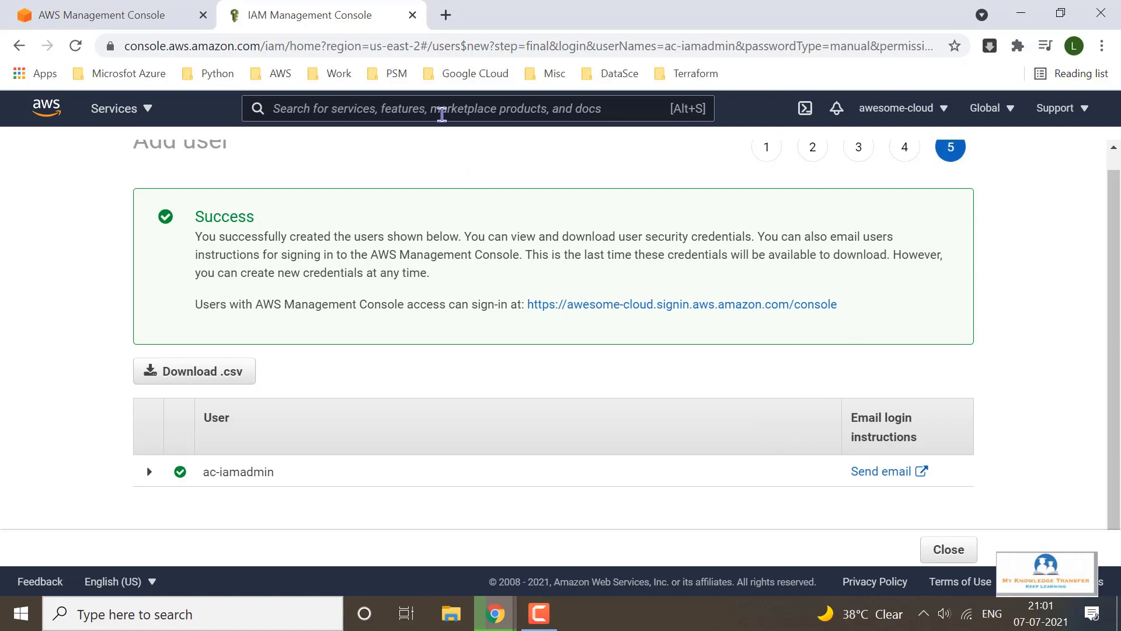
Step: Search services for IAM and open the IAM dashboard
click(442, 115)
text(IAM)
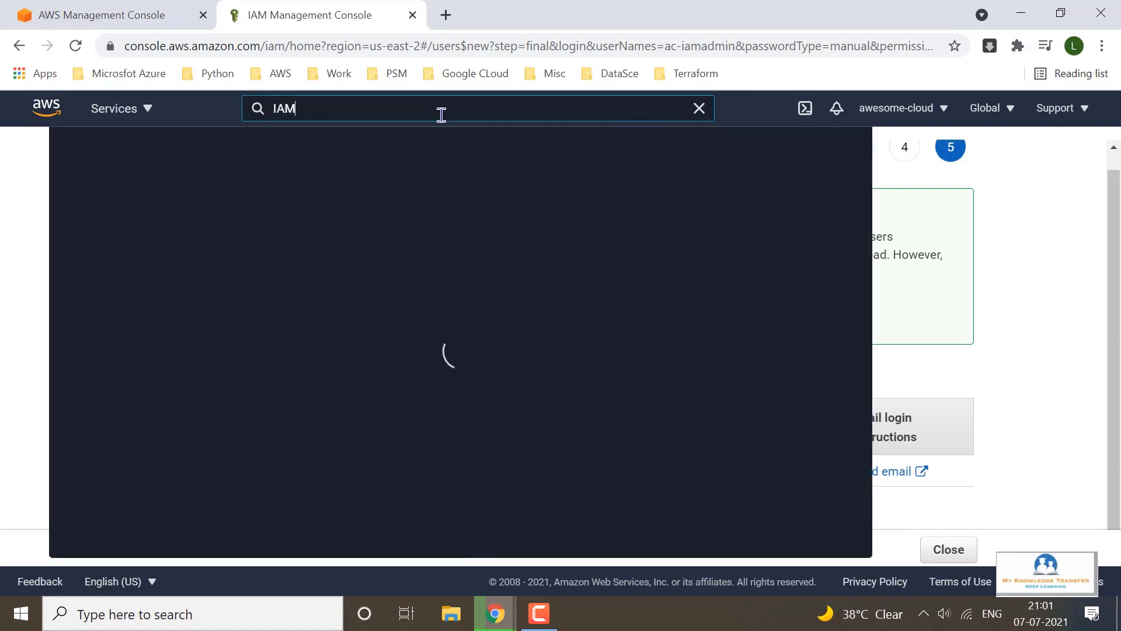
click(334, 255)
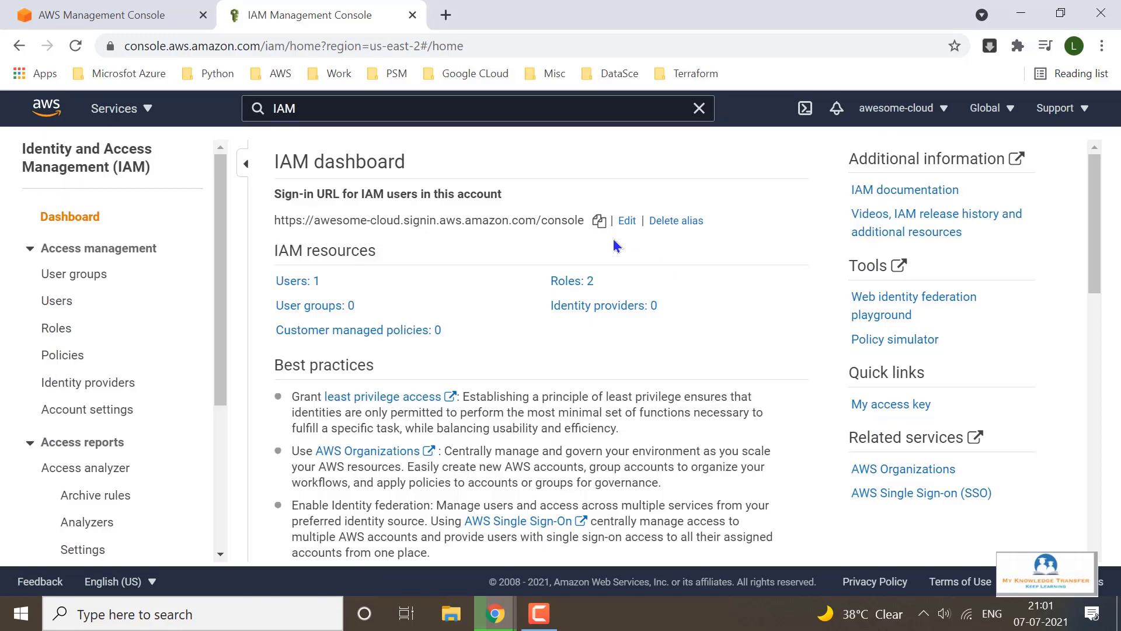
Step: Copy the IAM users' sign-in URL and sign out of the root account
click(599, 221)
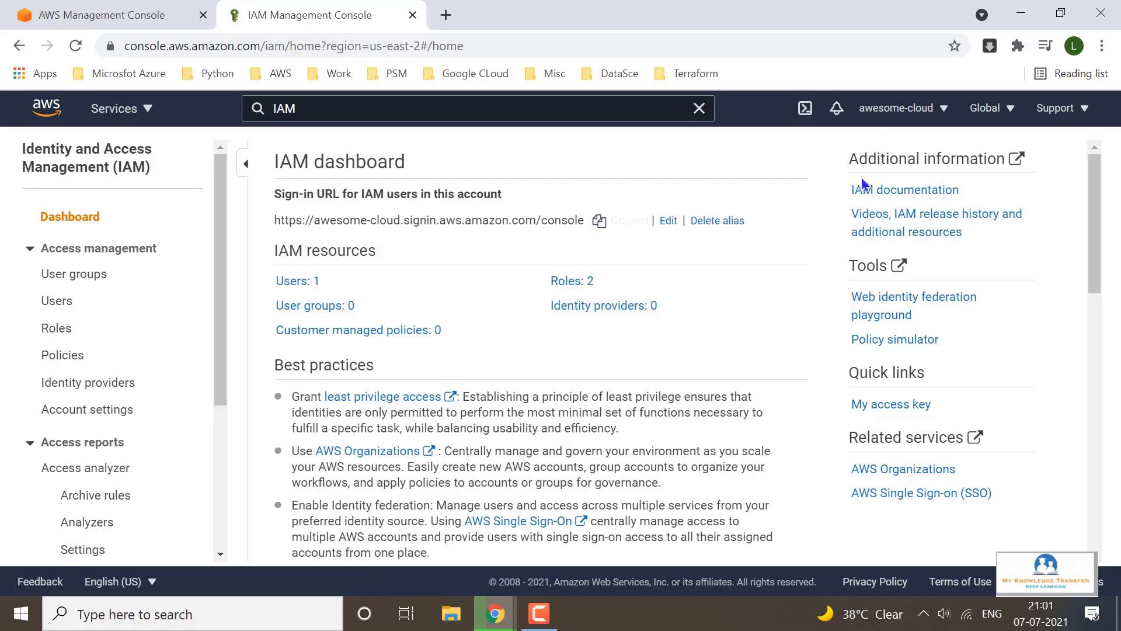
click(895, 111)
click(804, 327)
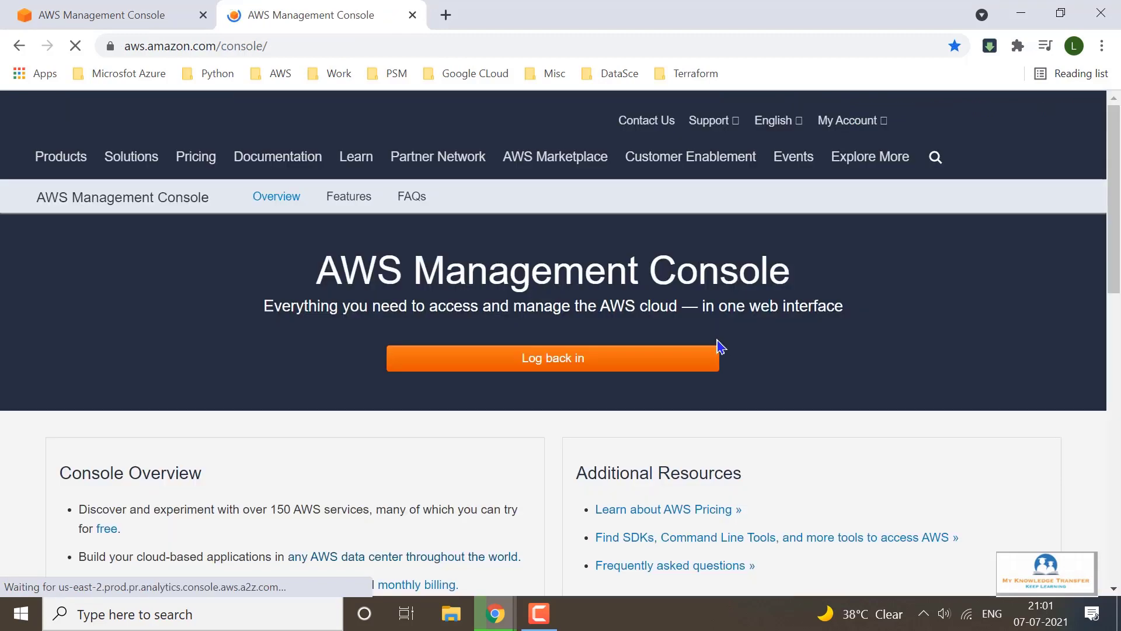
Step: Open the copied awesome-cloud IAM sign-in URL in the browser
click(361, 45)
key(ctrl+v)
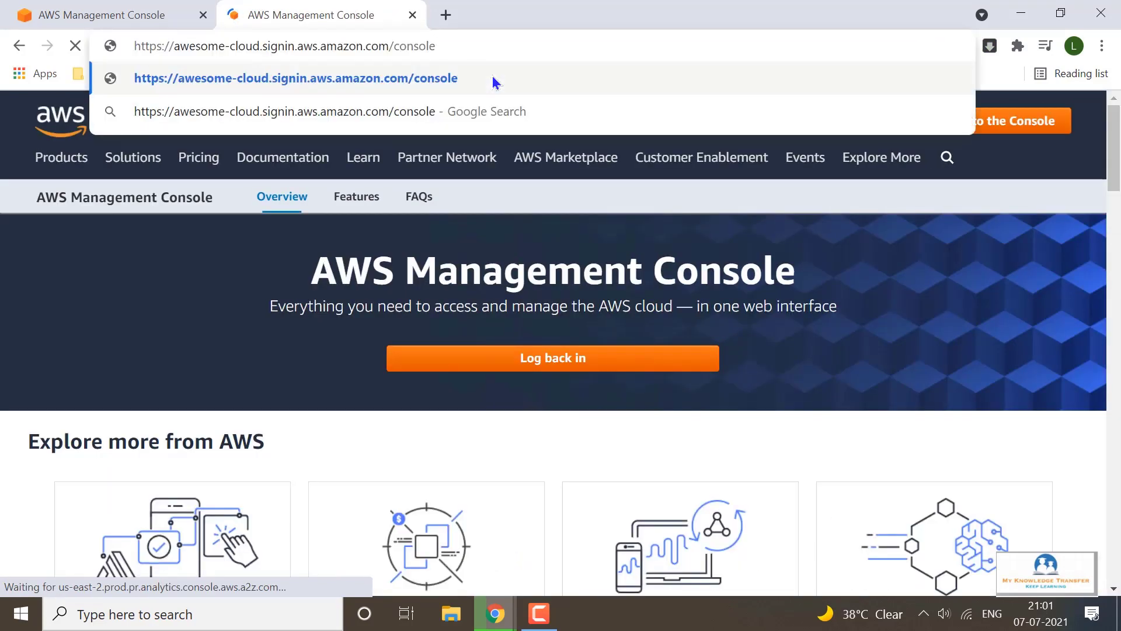
key(Return)
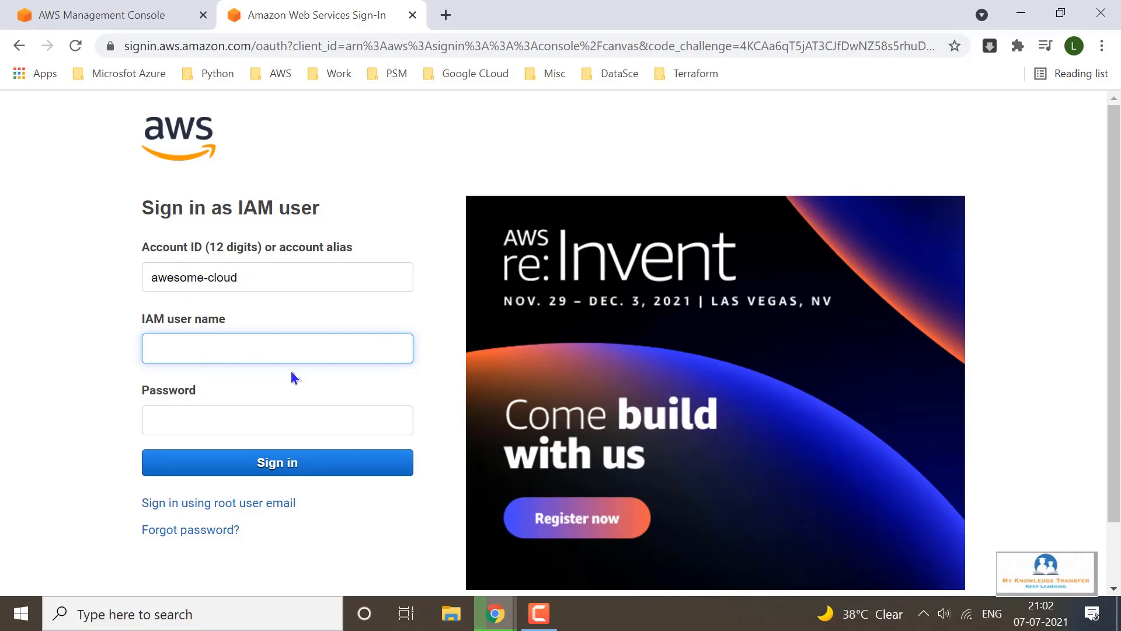
Step: Sign in as IAM user ac-iamadmin by entering the user name and the account password
text(ac-iamadmin)
key(Tab)
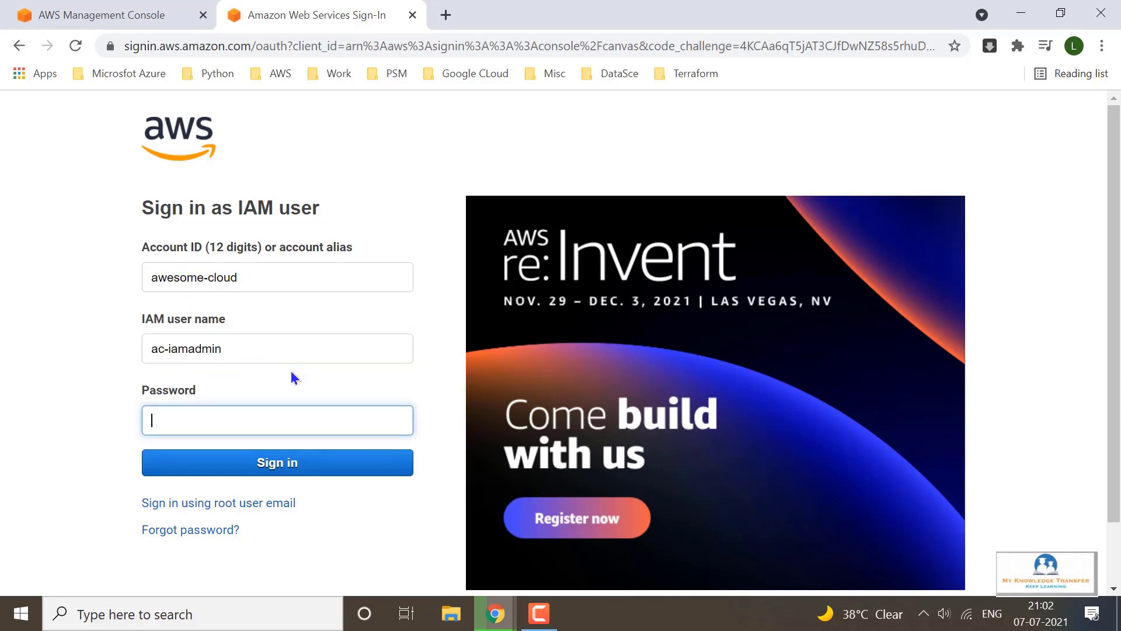
text(**************)
click(290, 474)
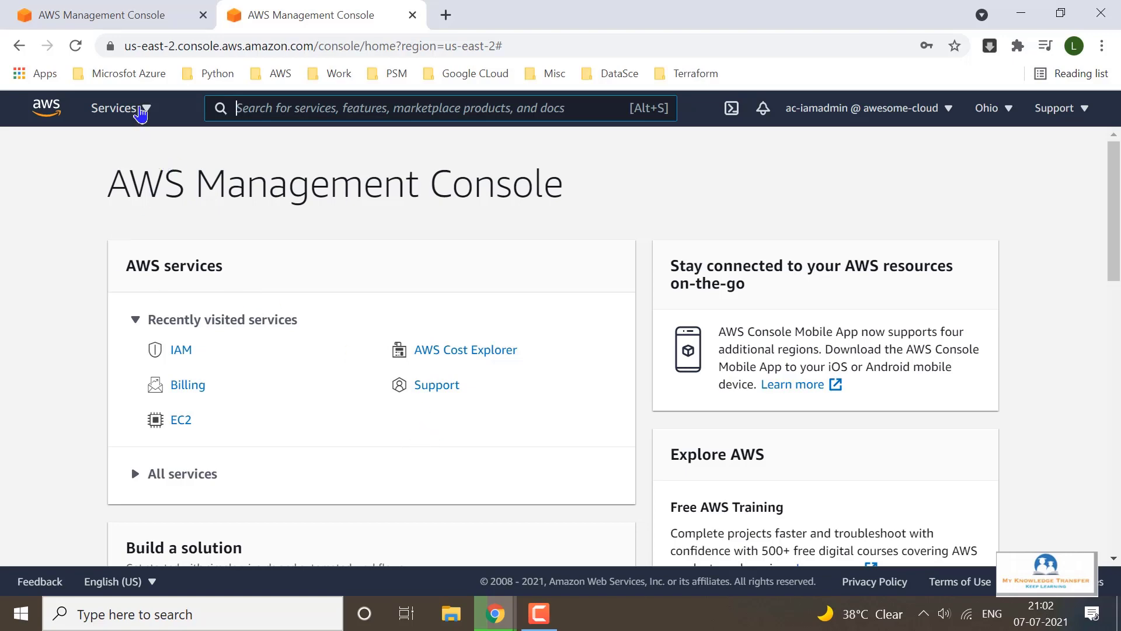
Step: Open the EC2 console and start the Launch instance wizard to browse the AMI list
click(137, 109)
click(360, 221)
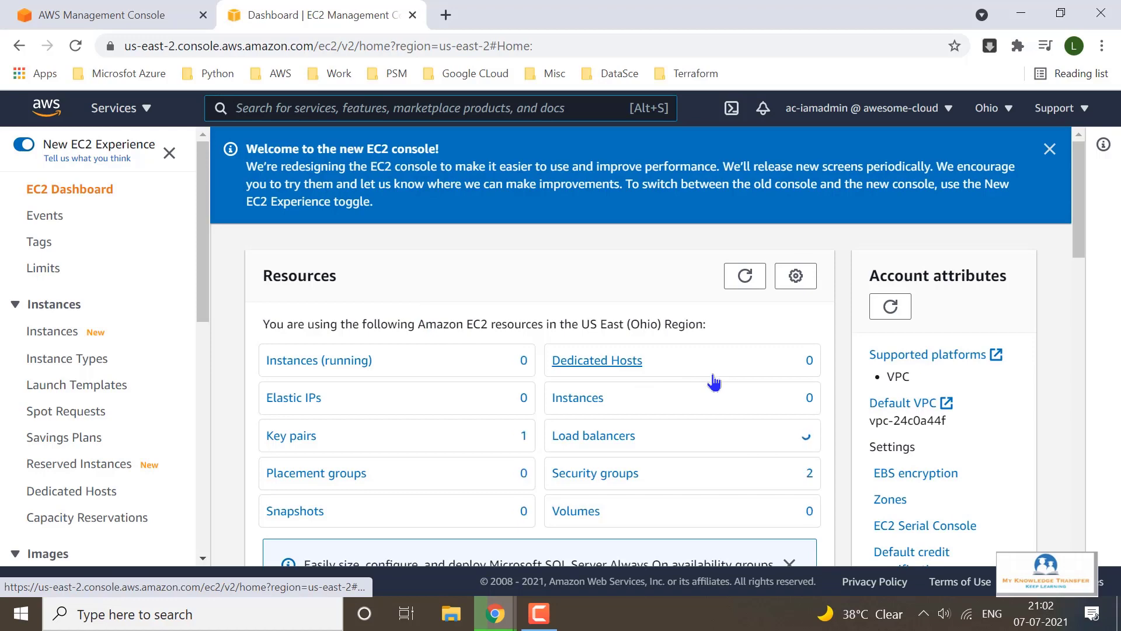
scroll(715, 386, down, 1)
scroll(715, 395, down, 5)
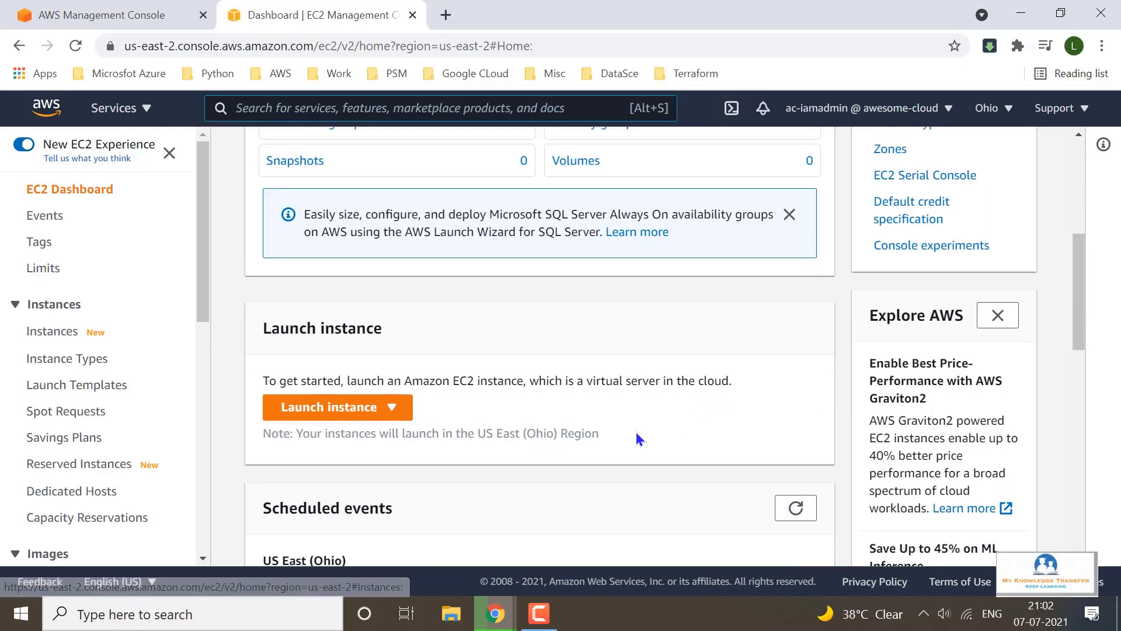
click(370, 413)
click(354, 438)
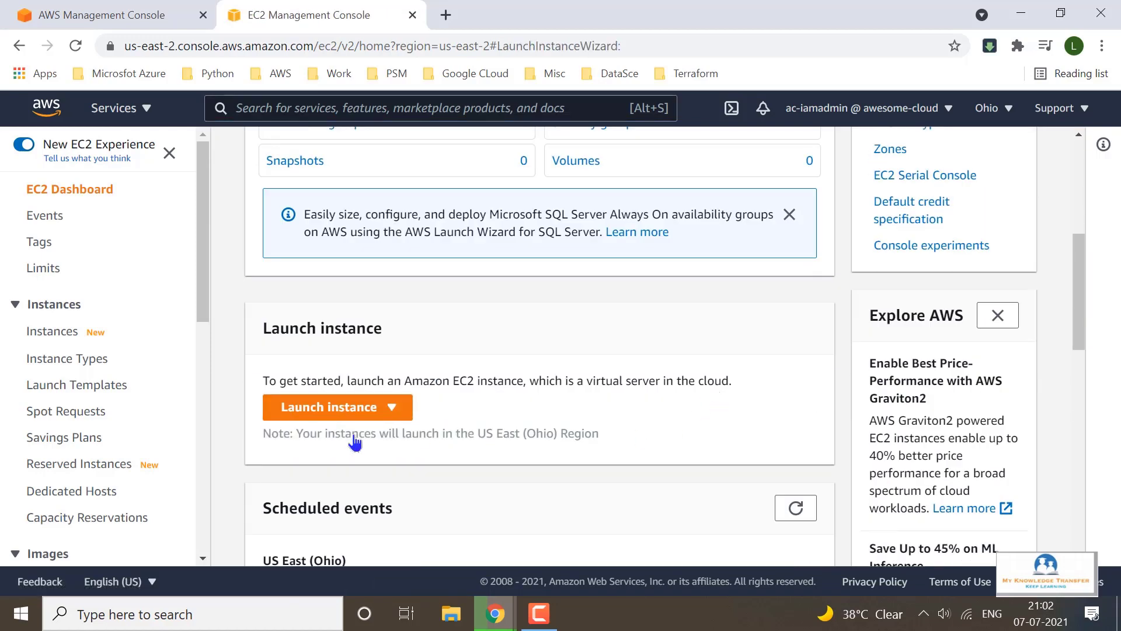
scroll(654, 435, down, 4)
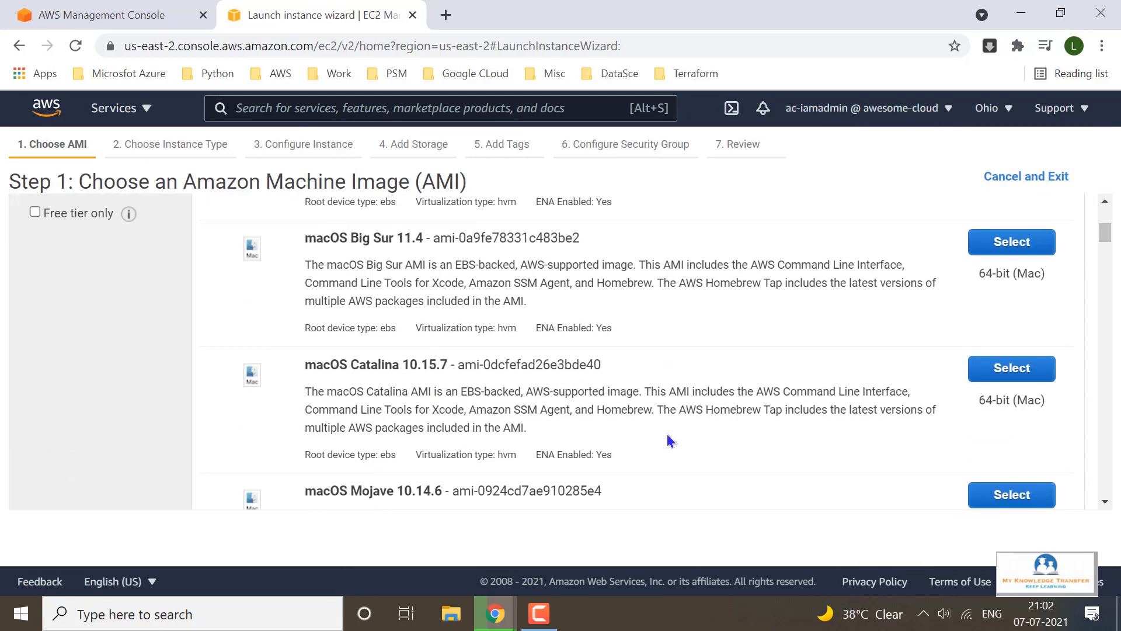
scroll(556, 388, up, 6)
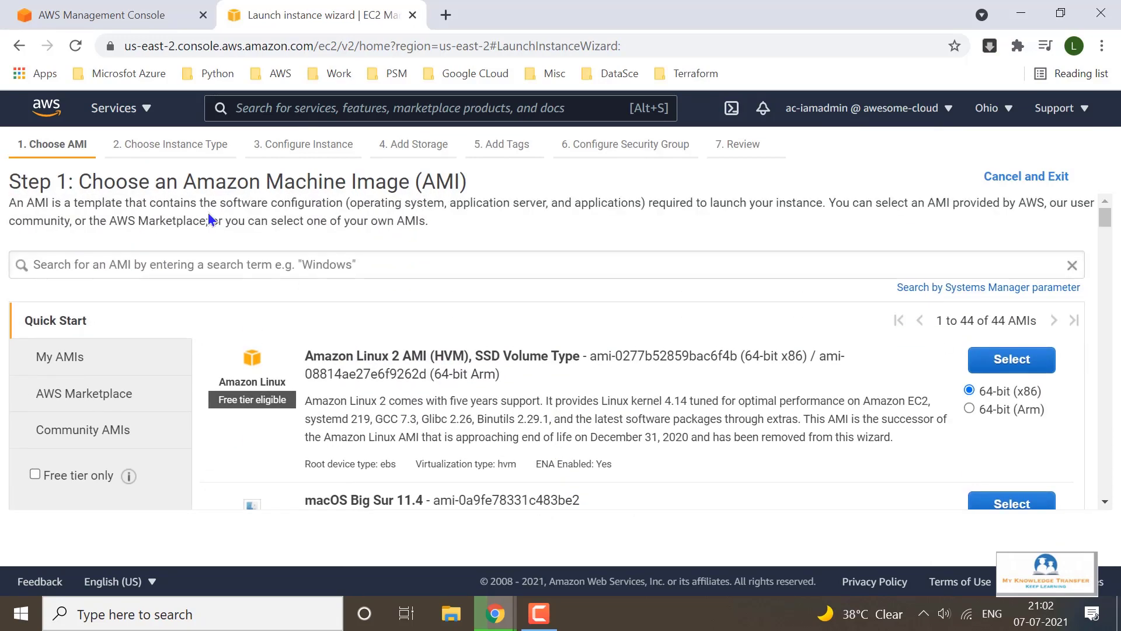
Step: Open the S3 console from the services list and view the buckets list
click(120, 111)
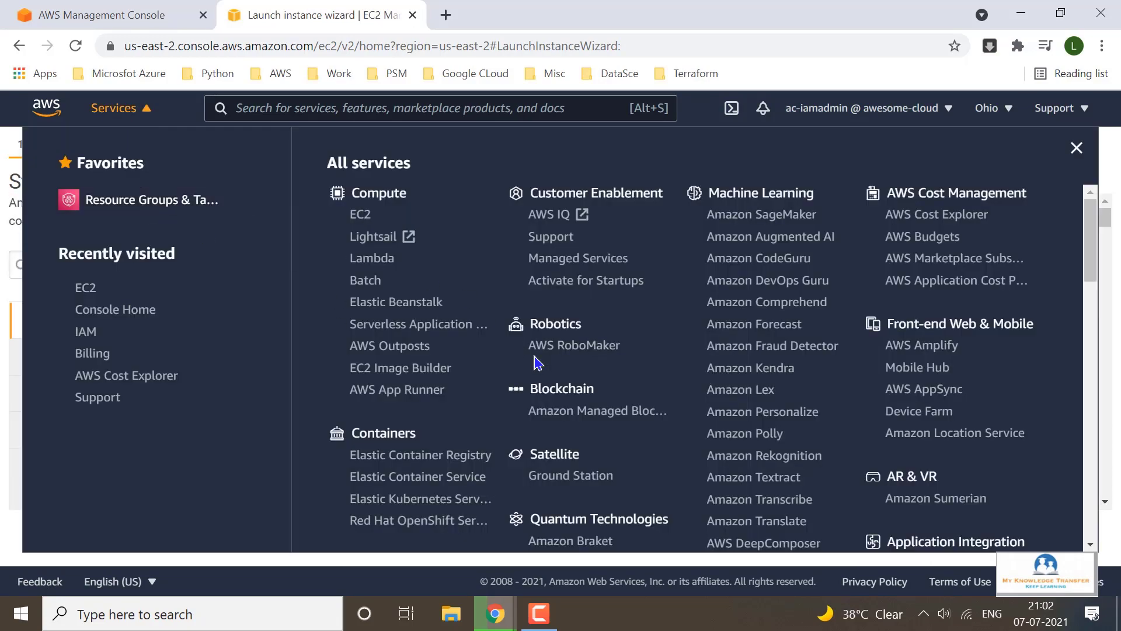
scroll(407, 428, down, 3)
click(357, 416)
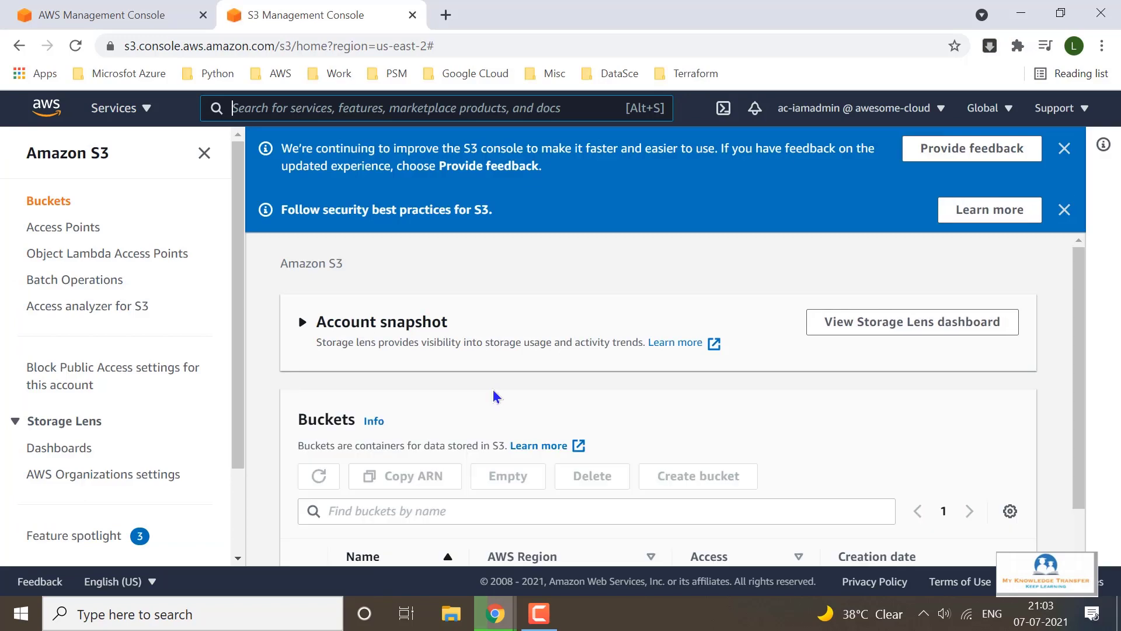
scroll(708, 405, down, 1)
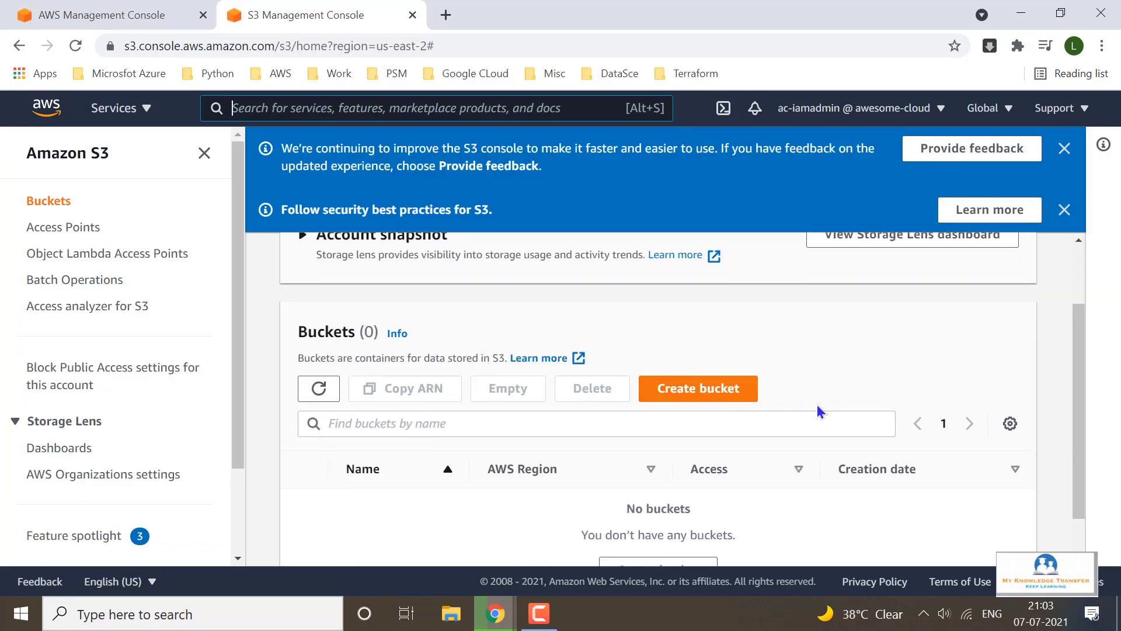
scroll(817, 403, up, 1)
Step: Sign out of the ac-iamadmin IAM user session
click(891, 109)
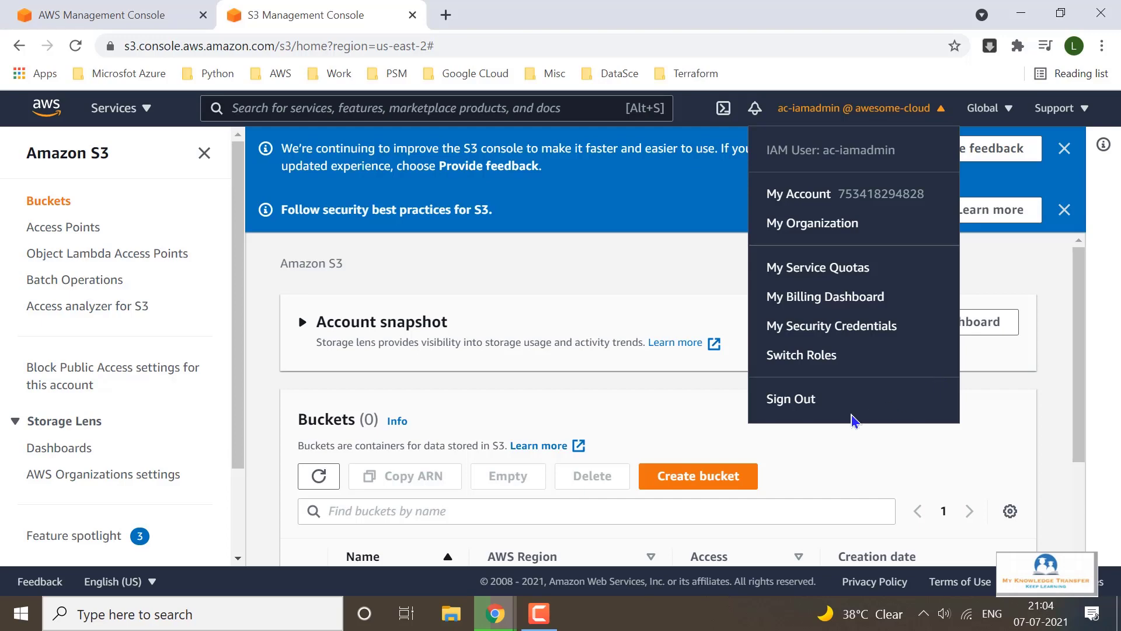
click(787, 403)
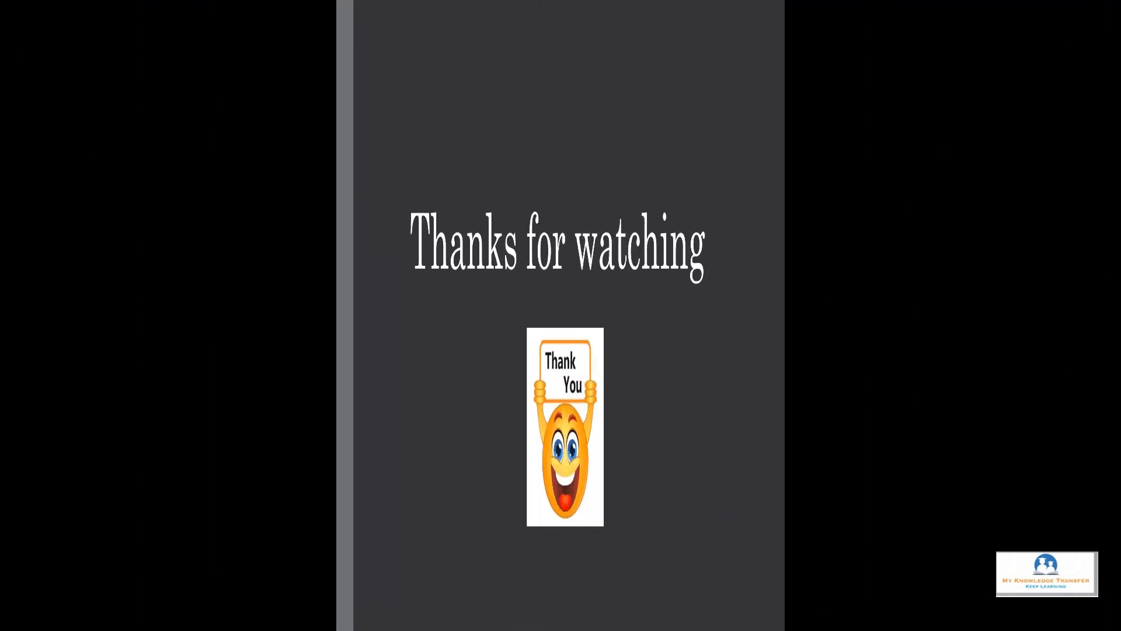